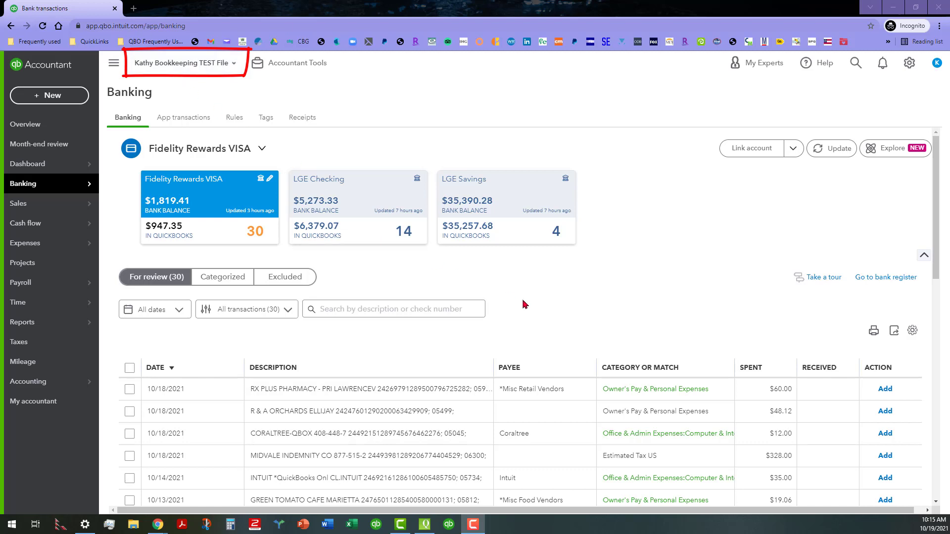
# Step: Sort the Fidelity Rewards VISA review transactions by payee in ascending order, and re-sort them by date, oldest first
pyautogui.scroll(-1, 538, 287)
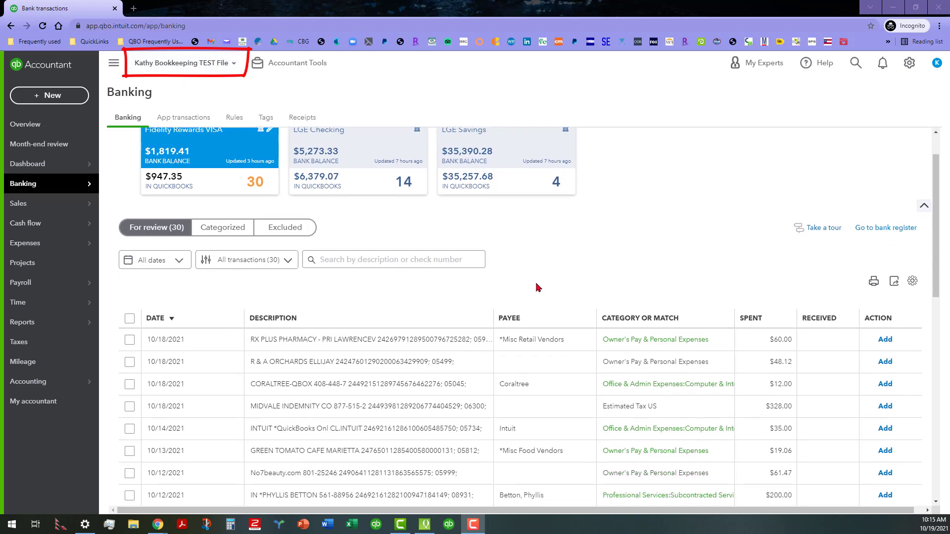
pyautogui.click(543, 319)
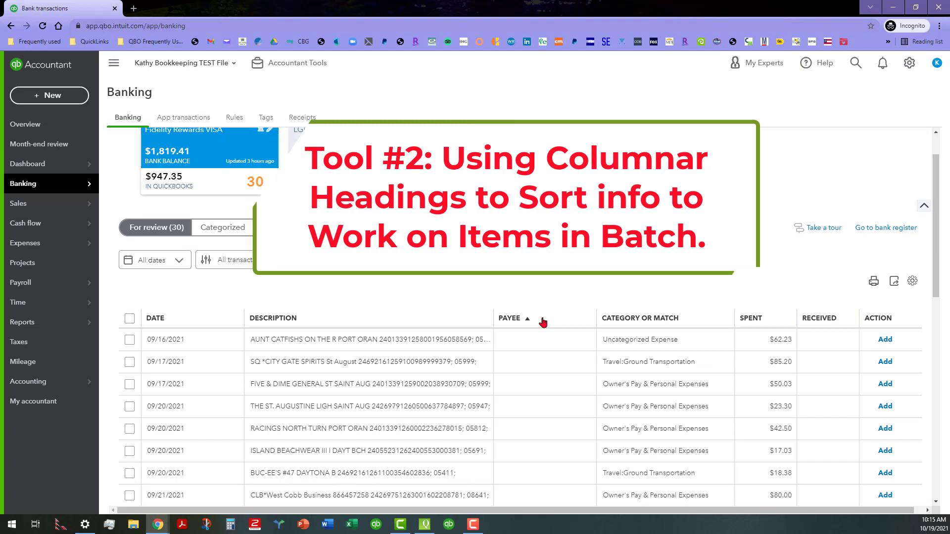
pyautogui.click(200, 320)
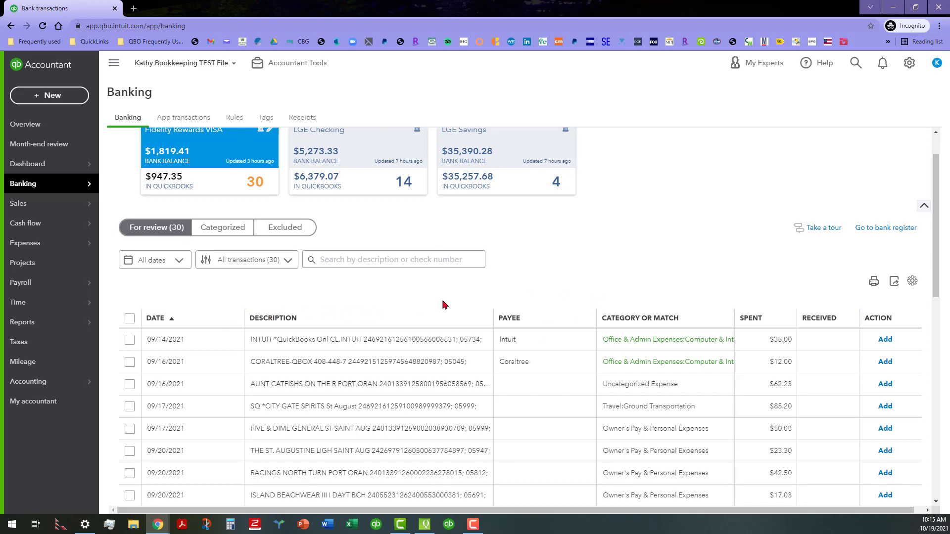
# Step: Sort the review transactions by payee, reverse that order, and return it to ascending
pyautogui.click(549, 321)
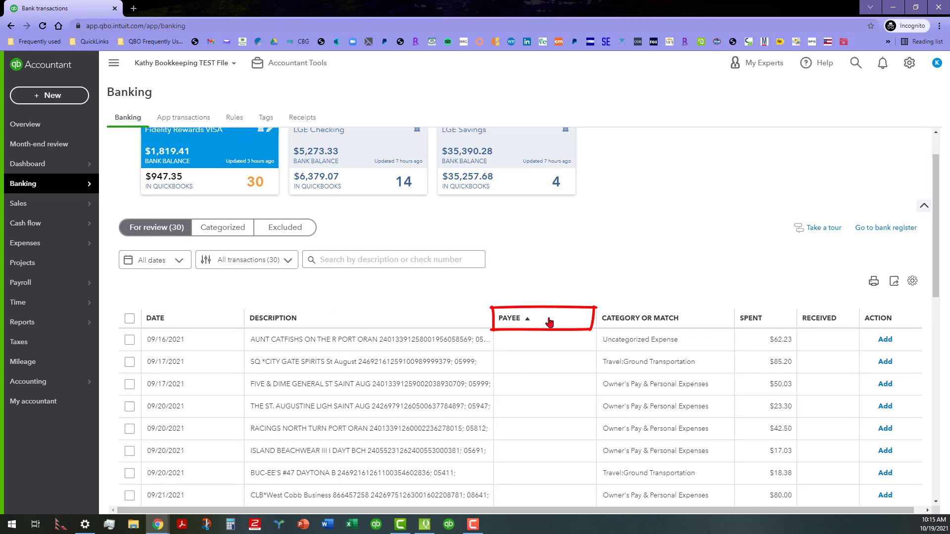
pyautogui.scroll(-10, 548, 346)
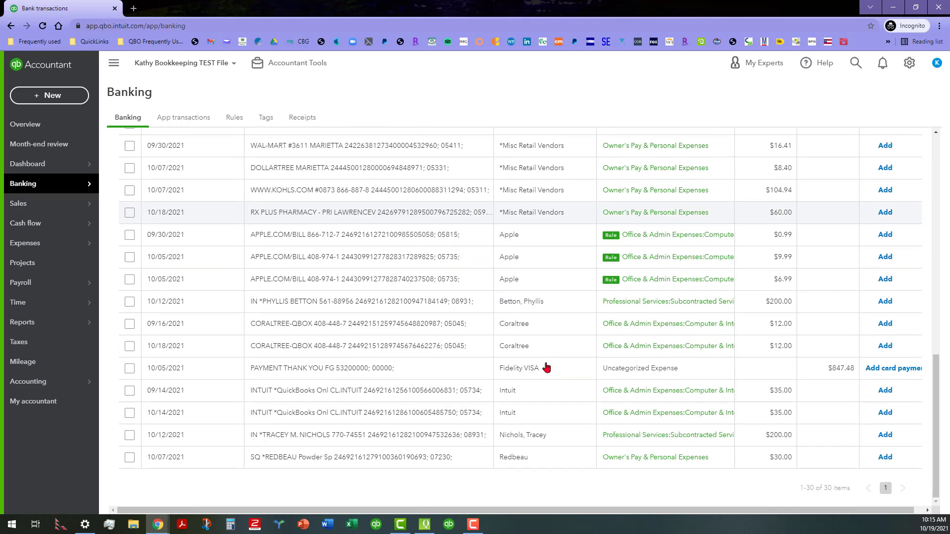
pyautogui.scroll(7, 546, 367)
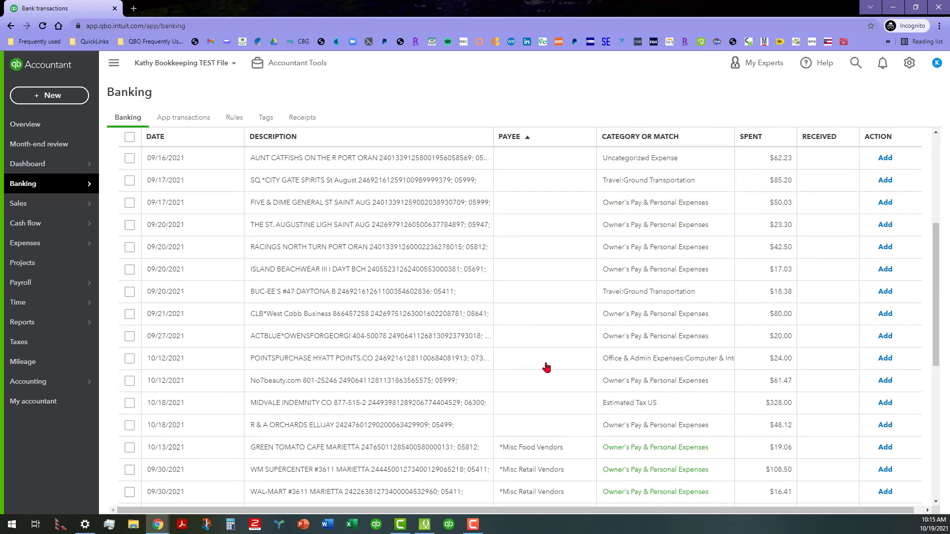
pyautogui.scroll(-7, 546, 367)
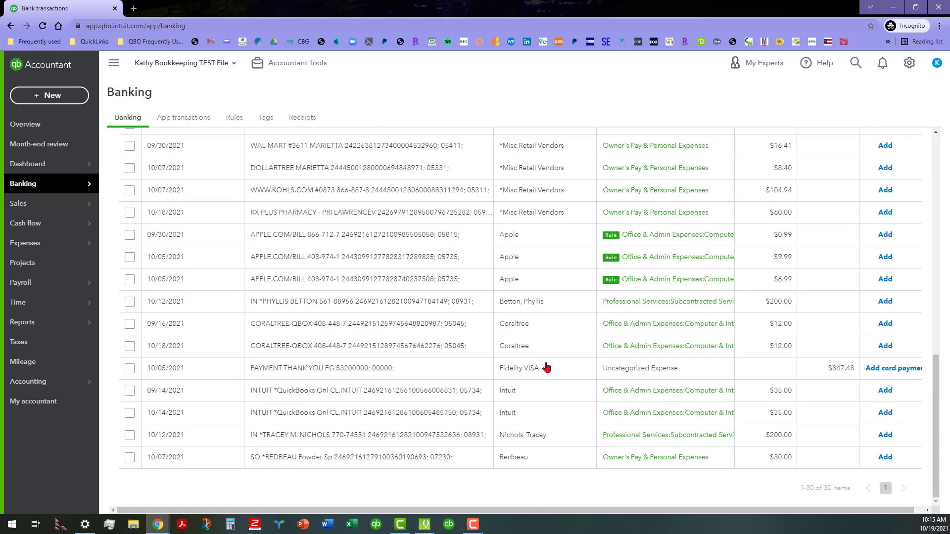
pyautogui.scroll(7, 547, 367)
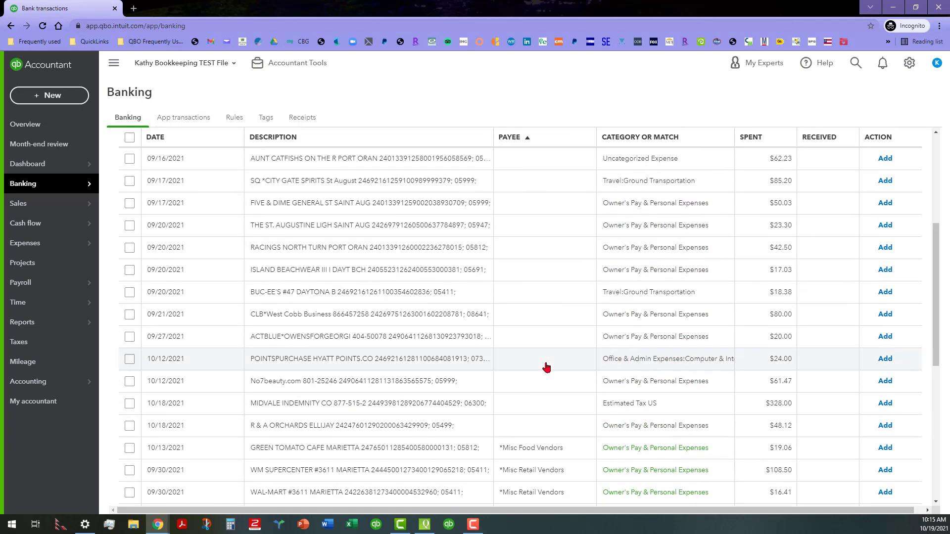
pyautogui.scroll(5, 550, 367)
pyautogui.click(555, 368)
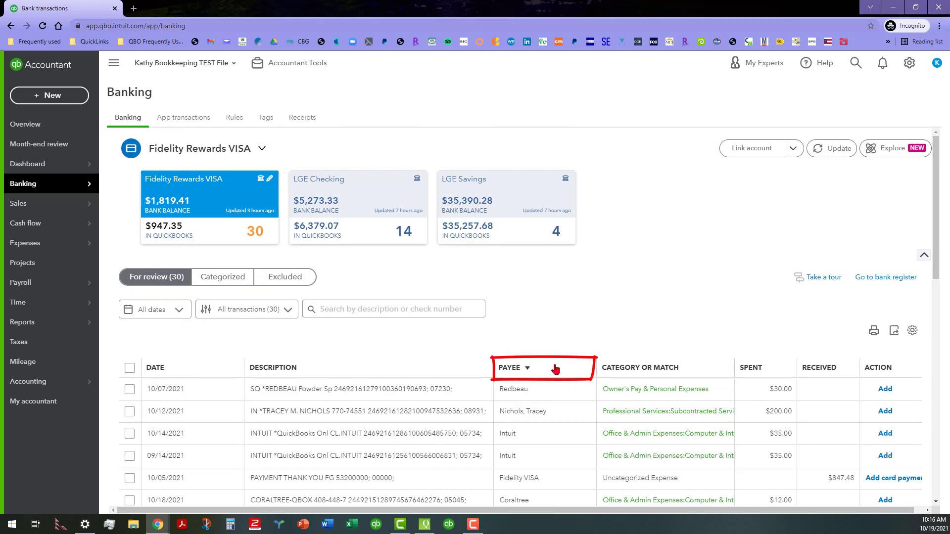
pyautogui.click(555, 369)
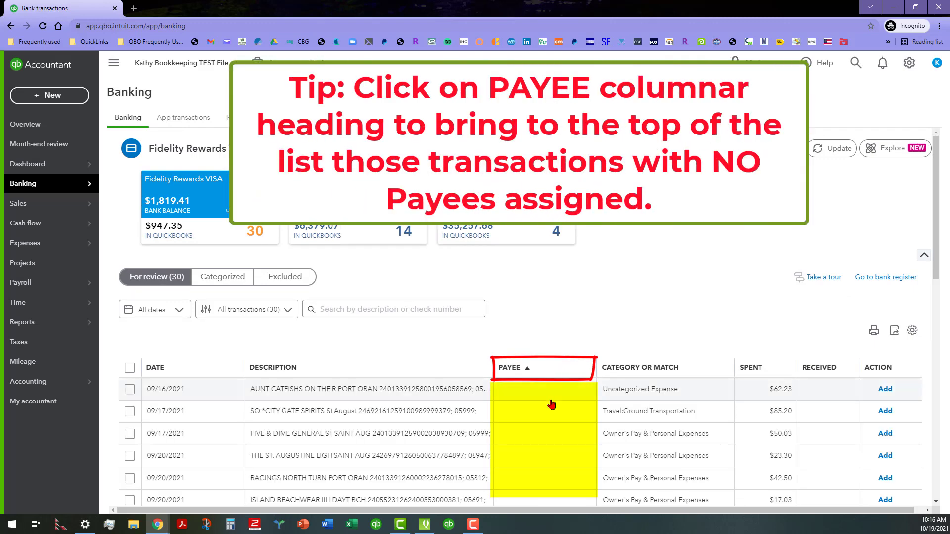
# Step: Examine the payee-sorted list for transactions without a payee and check their suggested categories
pyautogui.scroll(-2, 549, 364)
pyautogui.scroll(-3, 547, 361)
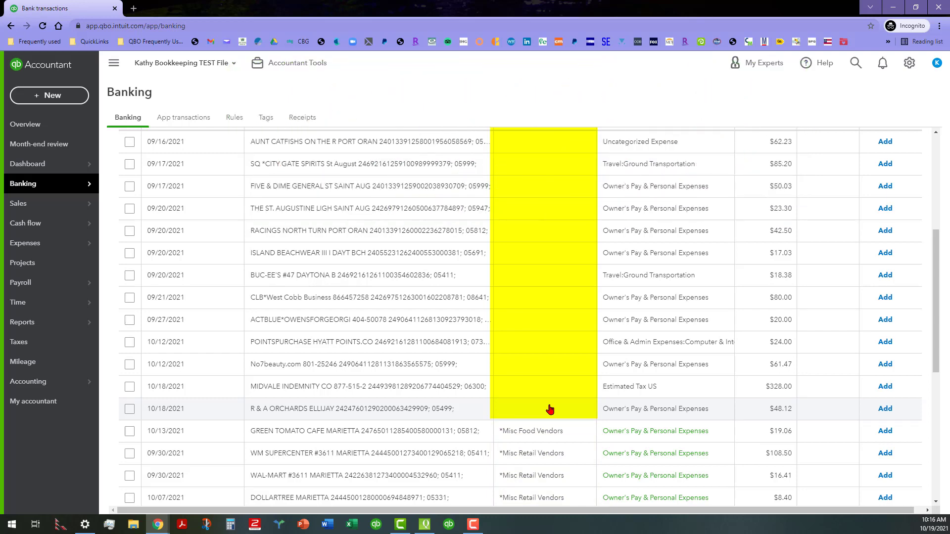
pyautogui.scroll(3, 546, 346)
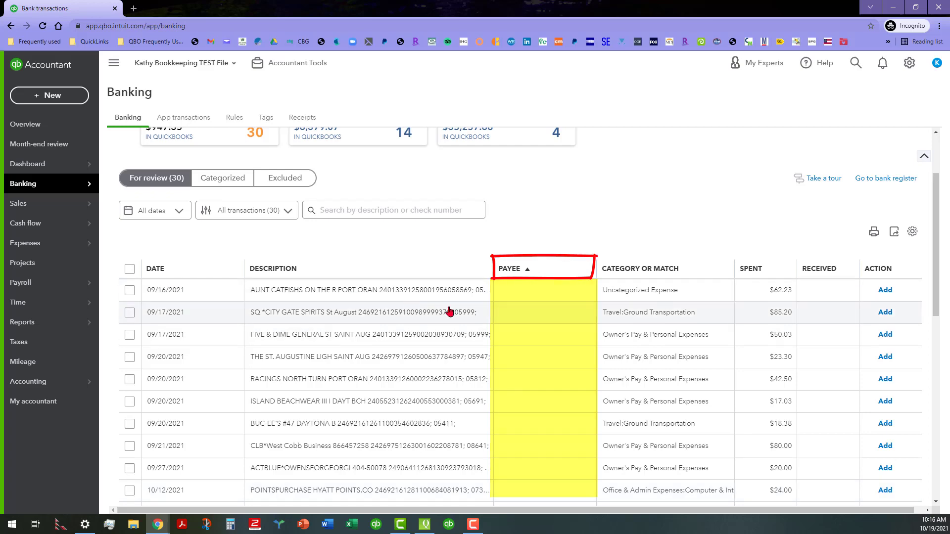
pyautogui.scroll(-3, 544, 326)
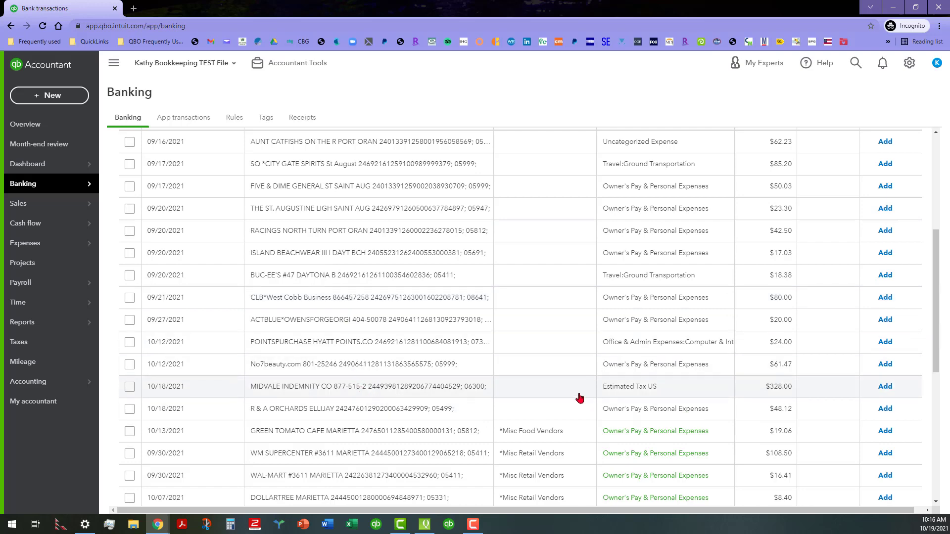
pyautogui.scroll(3, 541, 348)
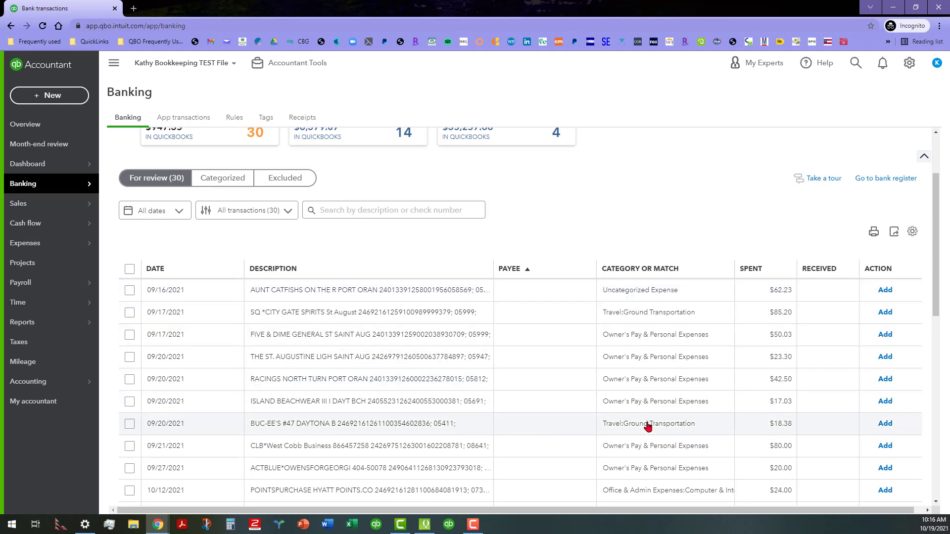
pyautogui.scroll(-1, 541, 349)
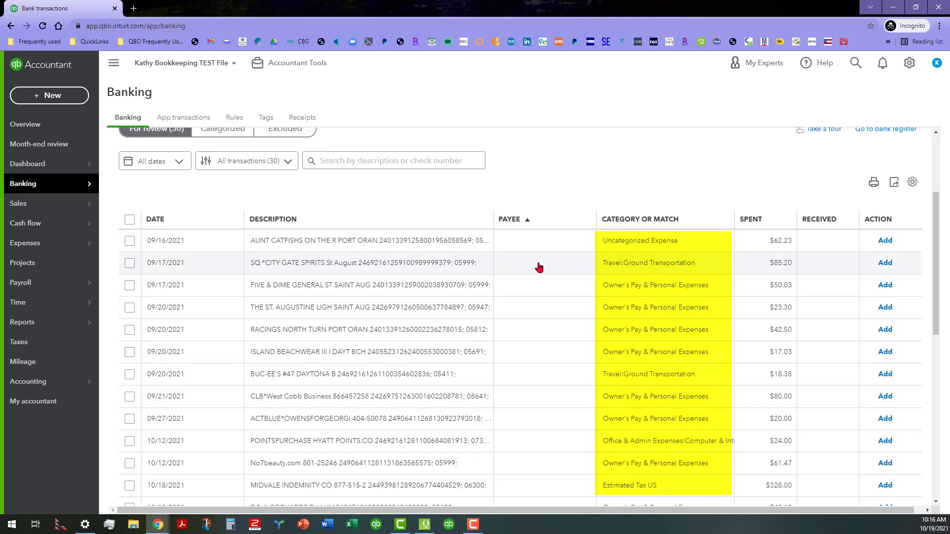
pyautogui.scroll(-2, 539, 268)
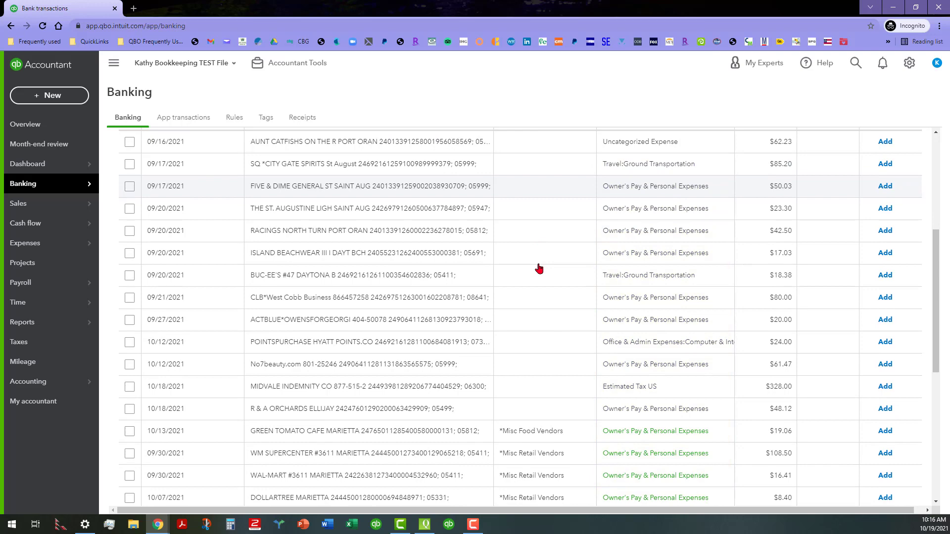
# Step: Sort the review transactions by date with the oldest first and look through the whole list
pyautogui.scroll(3, 539, 268)
pyautogui.click(204, 220)
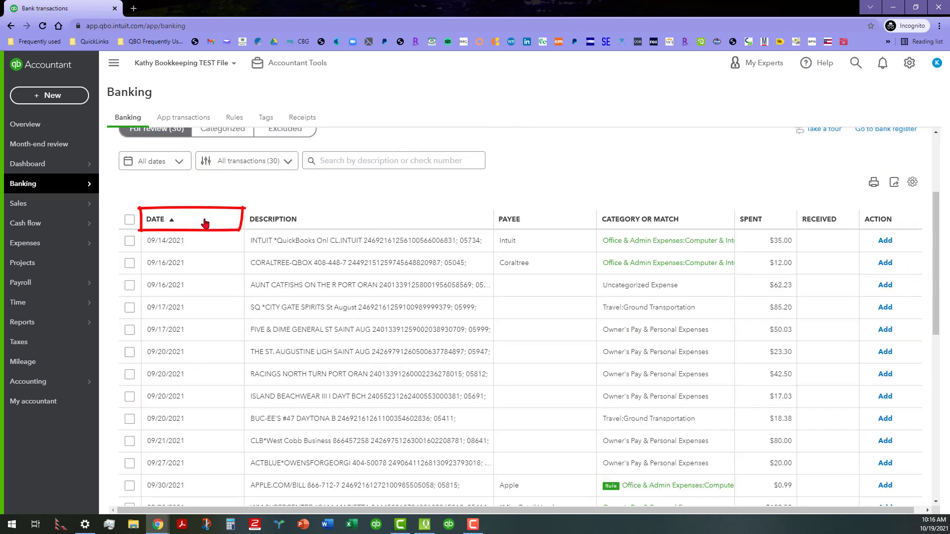
pyautogui.scroll(-10, 206, 371)
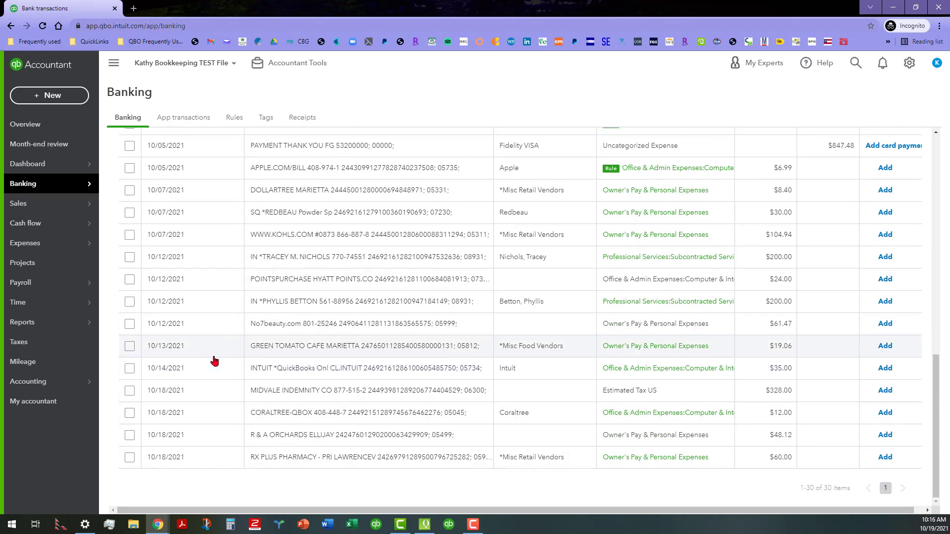
pyautogui.scroll(7, 214, 361)
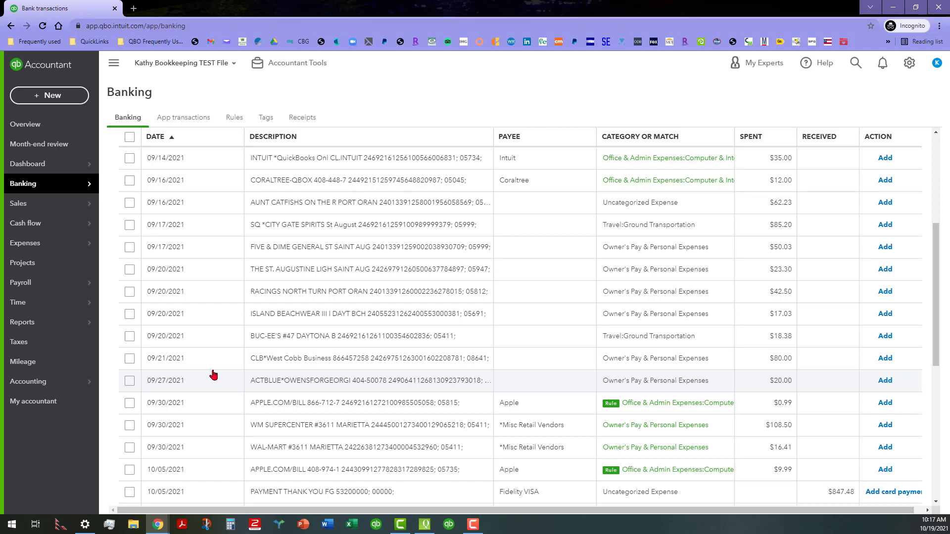
pyautogui.scroll(-5, 213, 375)
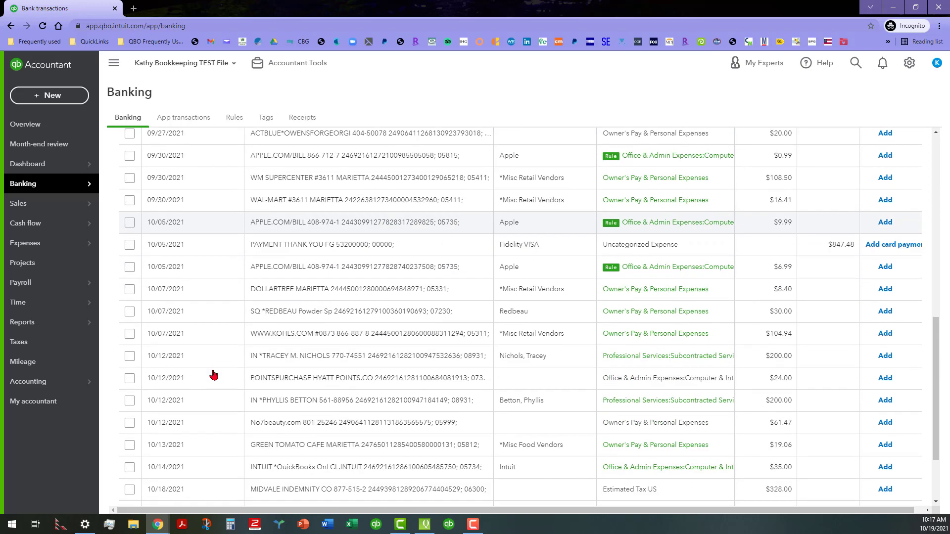
pyautogui.scroll(-2, 213, 374)
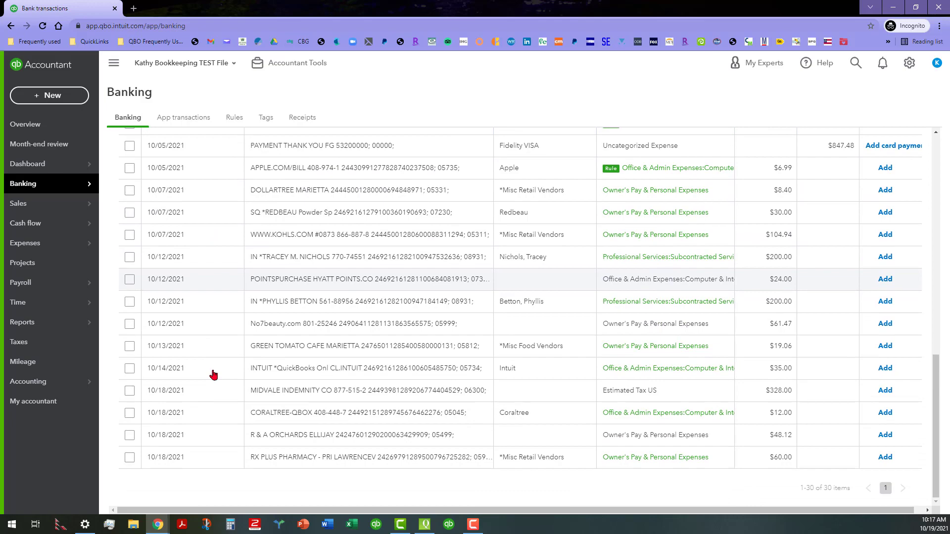
pyautogui.scroll(10, 213, 375)
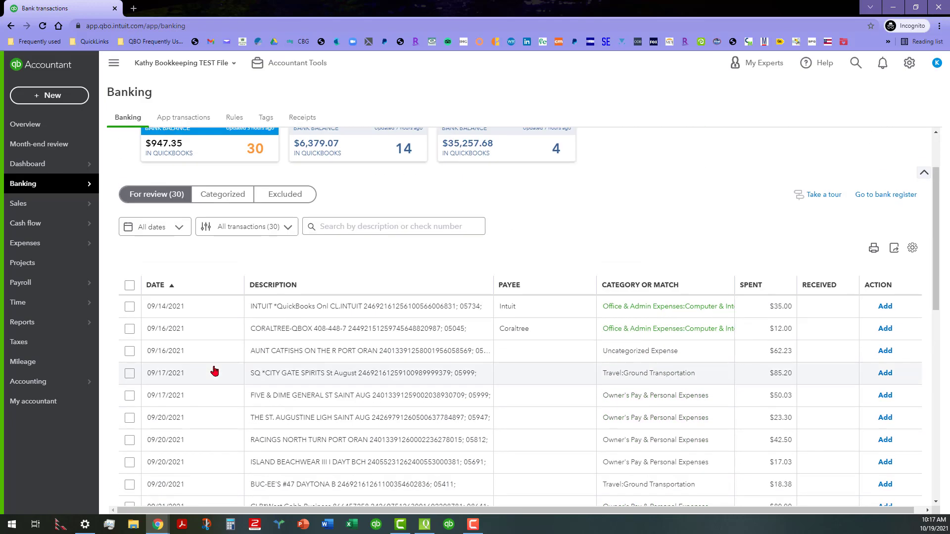
pyautogui.scroll(-10, 221, 290)
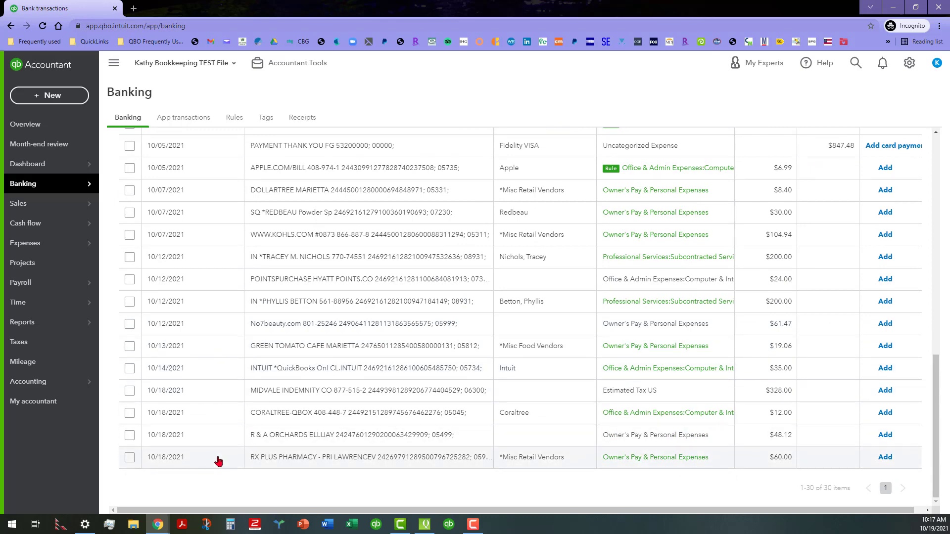
pyautogui.scroll(7, 216, 456)
pyautogui.scroll(5, 217, 381)
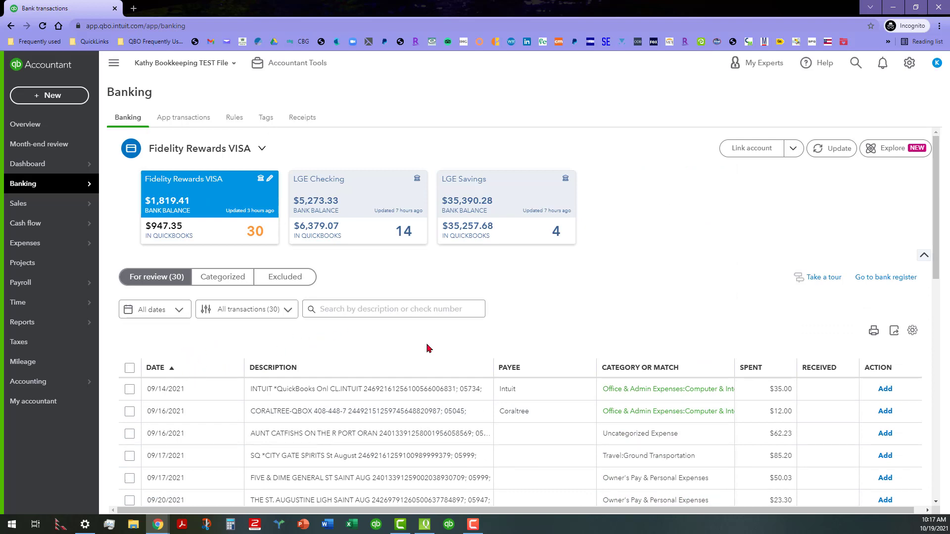
# Step: Sort the review transactions by payee in ascending order to bring those without a payee to the front
pyautogui.click(547, 366)
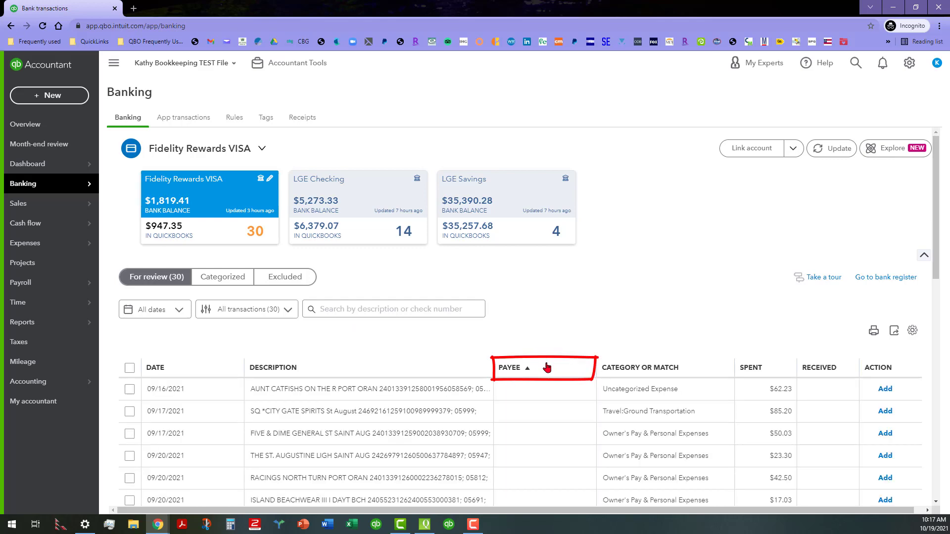
pyautogui.scroll(-5, 547, 337)
pyautogui.scroll(-3, 548, 329)
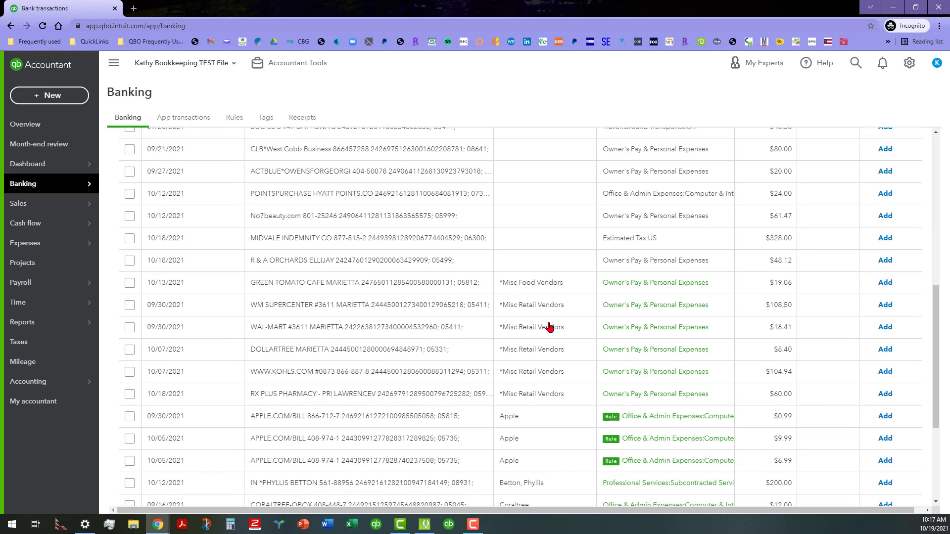
pyautogui.scroll(5, 547, 297)
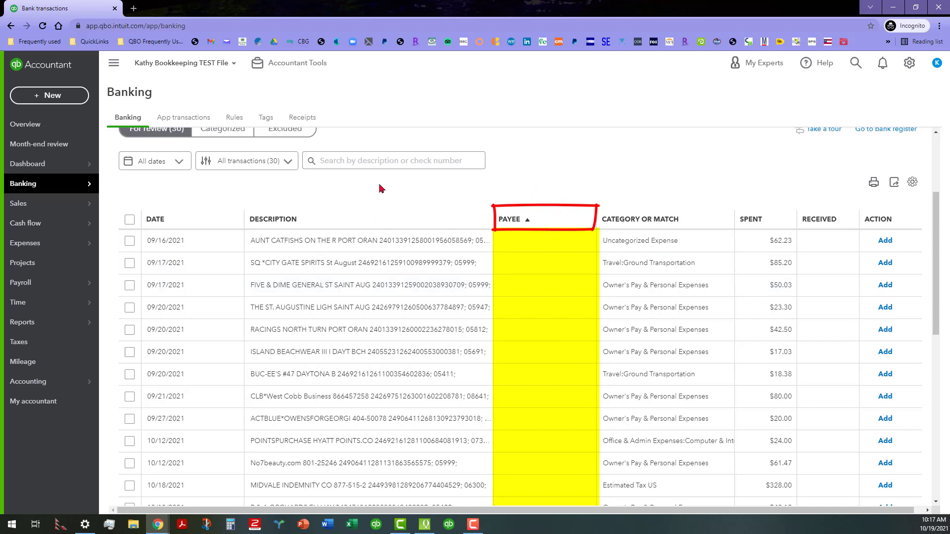
# Step: Select the range of seven transactions without a payee, from Aunt Catfishs on 09/16/2021 through Buc-ee's on 09/20/2021
pyautogui.scroll(-1, 544, 354)
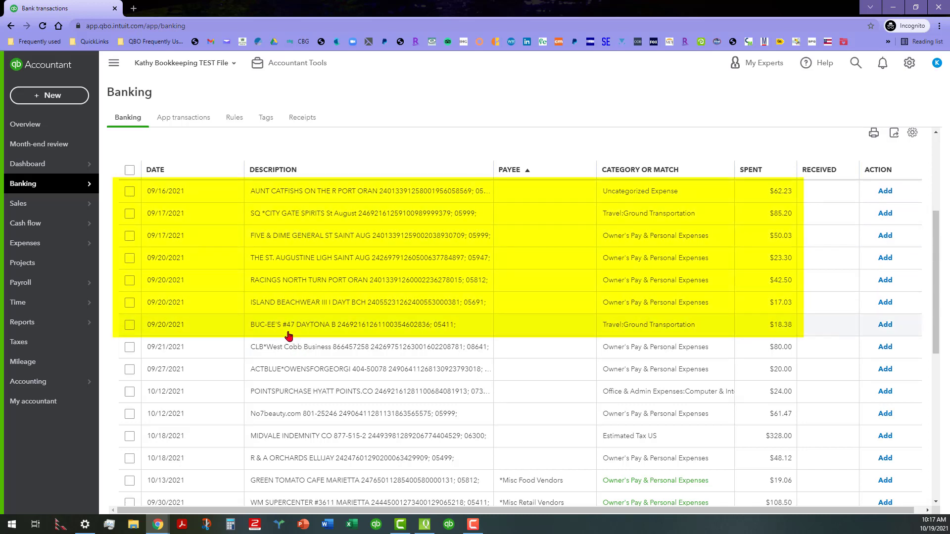
pyautogui.click(130, 325)
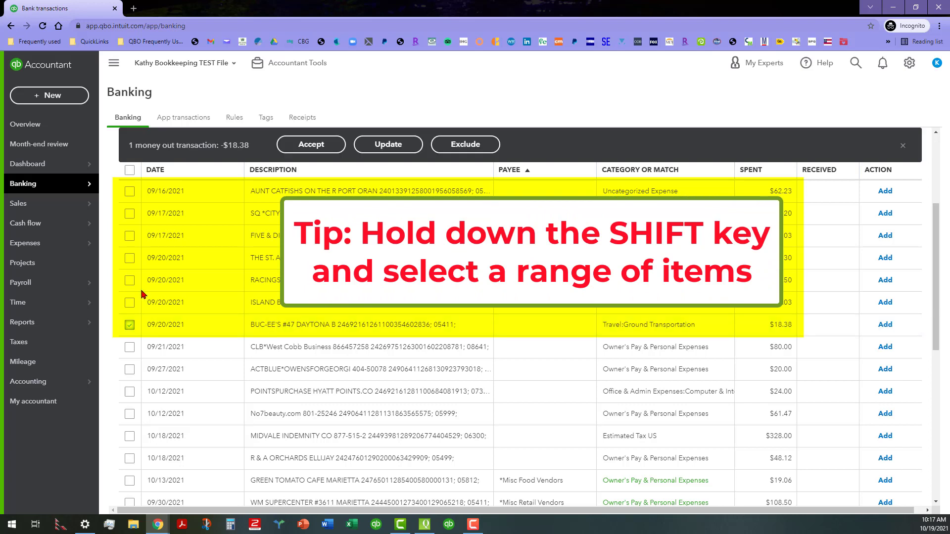
pyautogui.keyDown('shift'); pyautogui.click(130, 192); pyautogui.keyUp('shift')
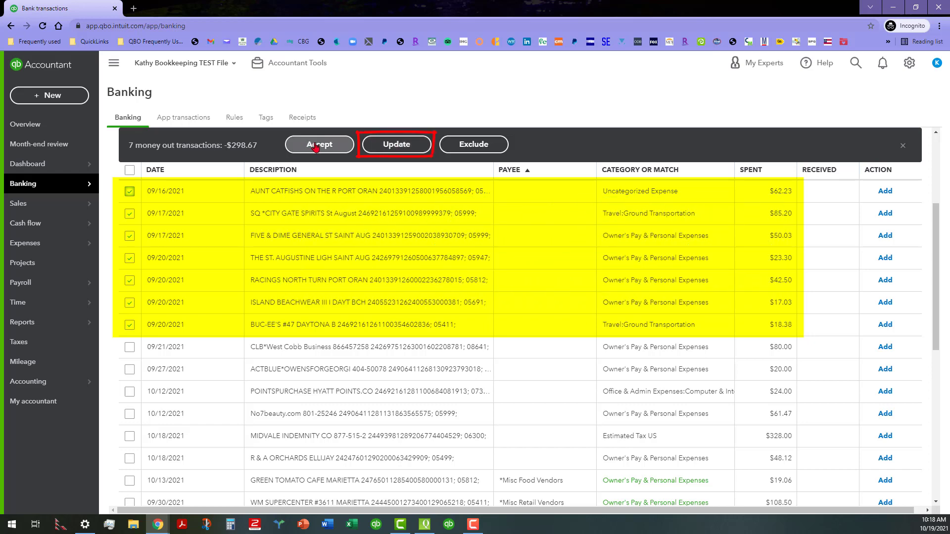
# Step: Start a batch update of the seven selected transactions and set their payee to *Misc Retail Vendors
pyautogui.click(415, 144)
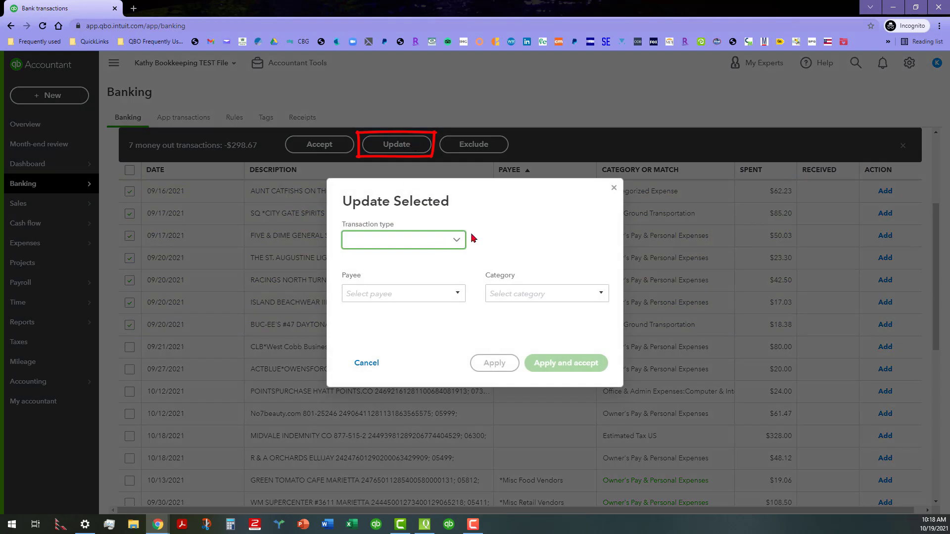
pyautogui.click(458, 243)
pyautogui.click(485, 212)
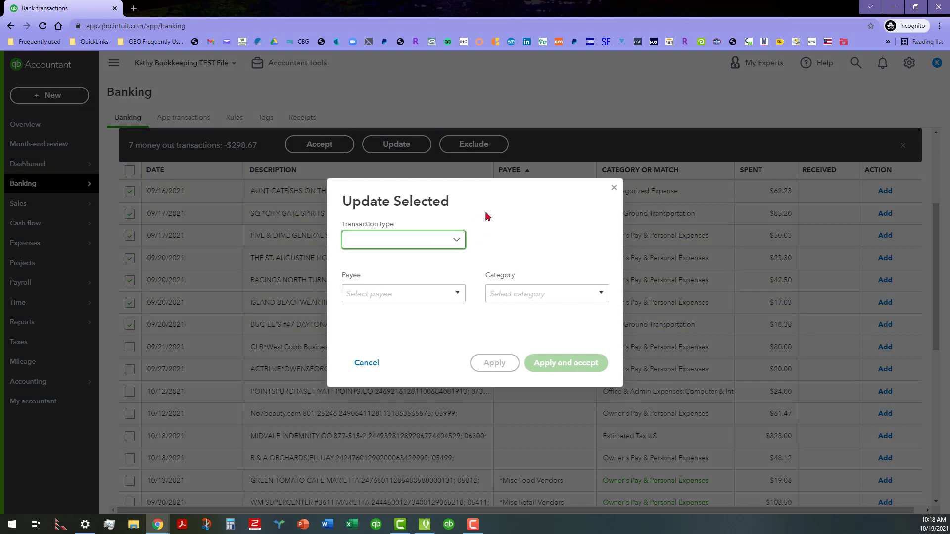
pyautogui.click(457, 296)
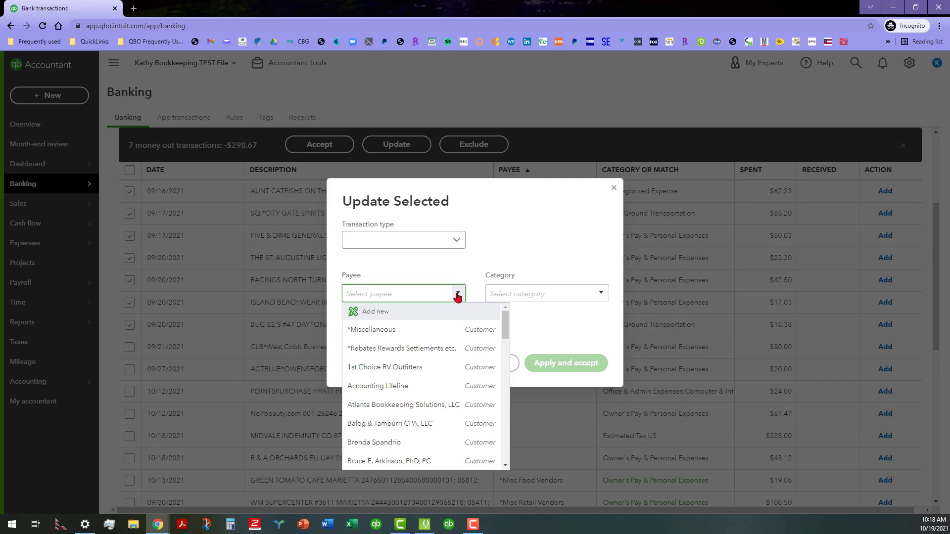
pyautogui.scroll(-2, 420, 383)
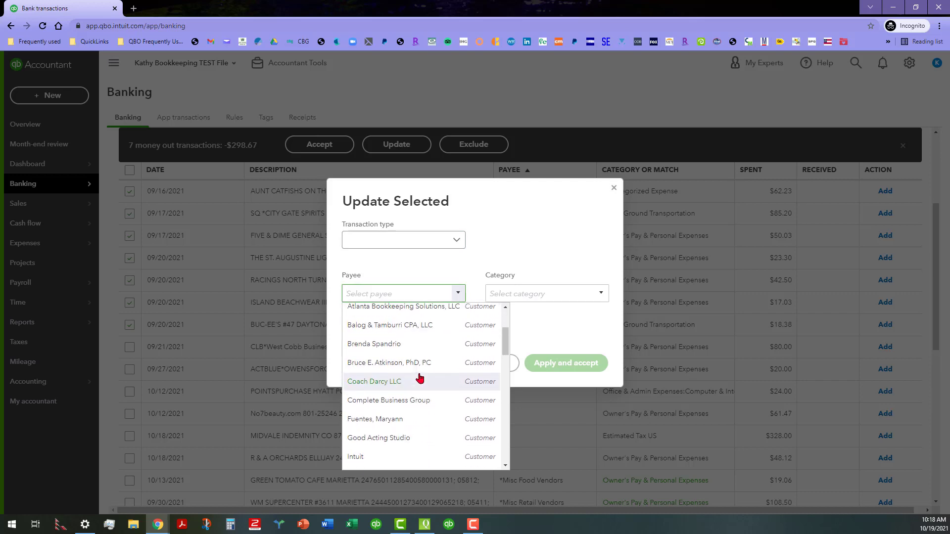
pyautogui.scroll(2, 419, 379)
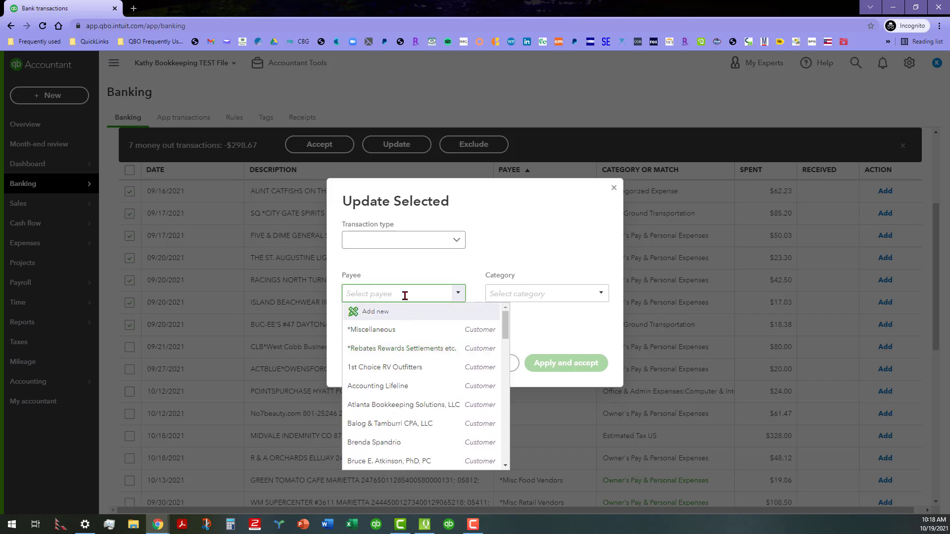
pyautogui.write('*Miscellaneous')
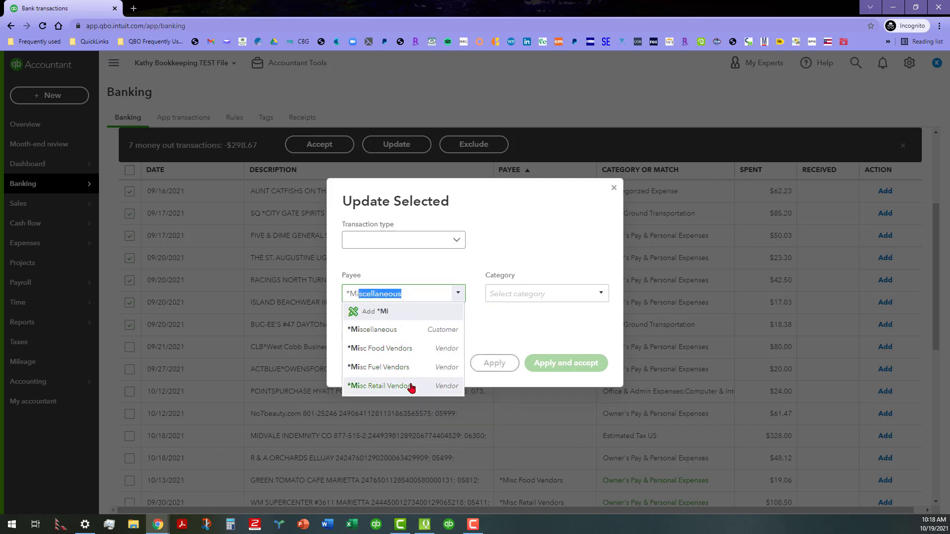
pyautogui.click(409, 386)
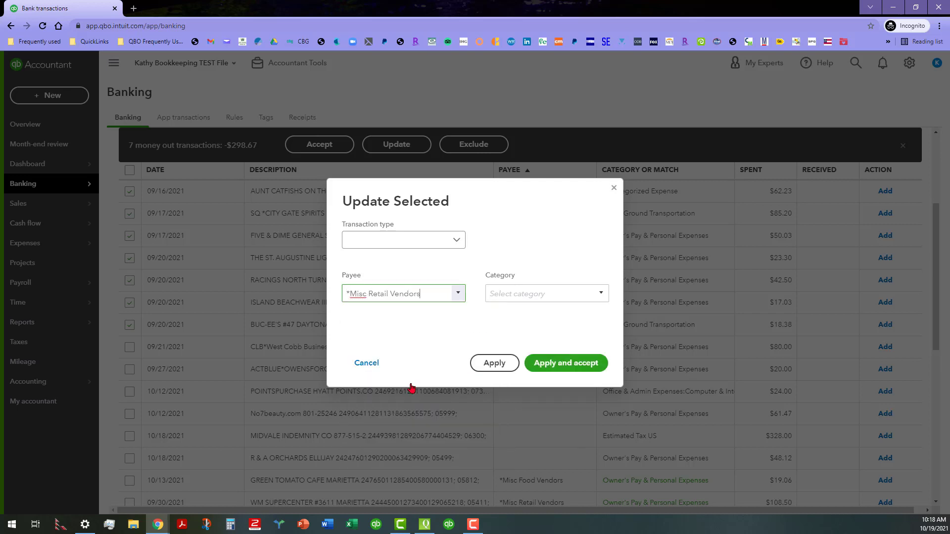
# Step: Set the batch category to Owner's Pay & Personal Expenses and apply the update without accepting the transactions
pyautogui.click(600, 296)
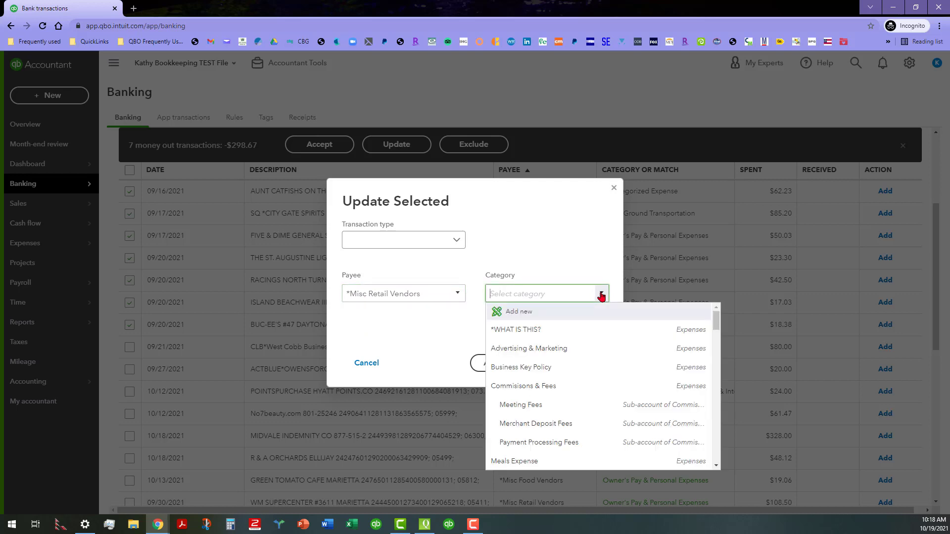
pyautogui.write('ow')
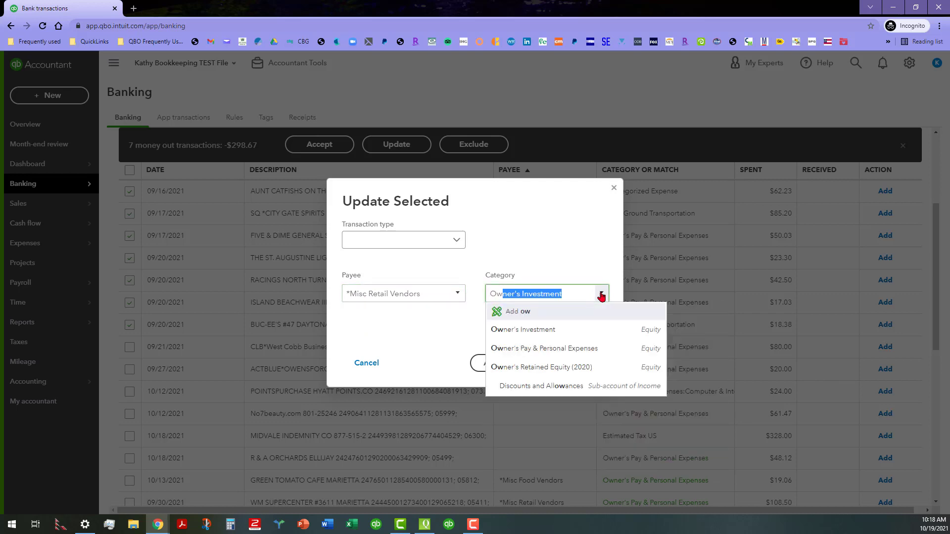
pyautogui.click(591, 349)
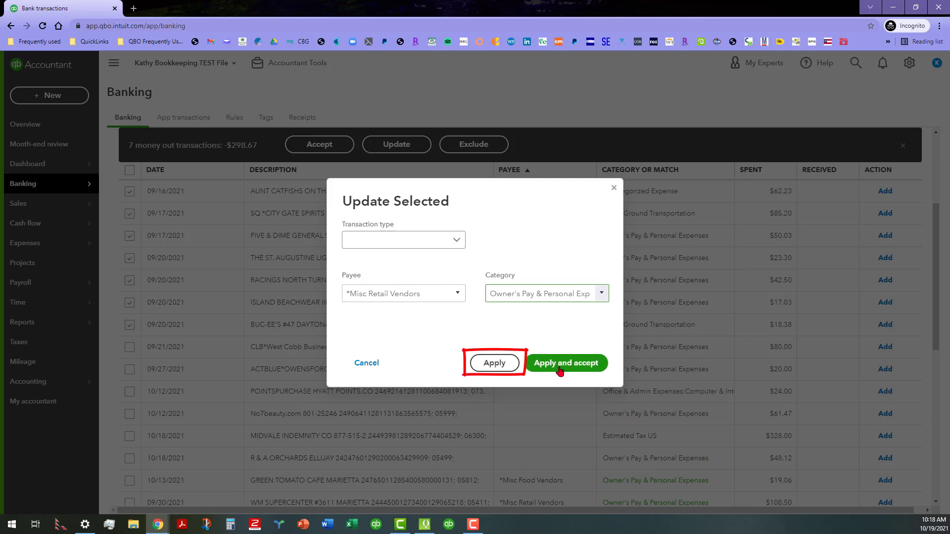
pyautogui.click(494, 363)
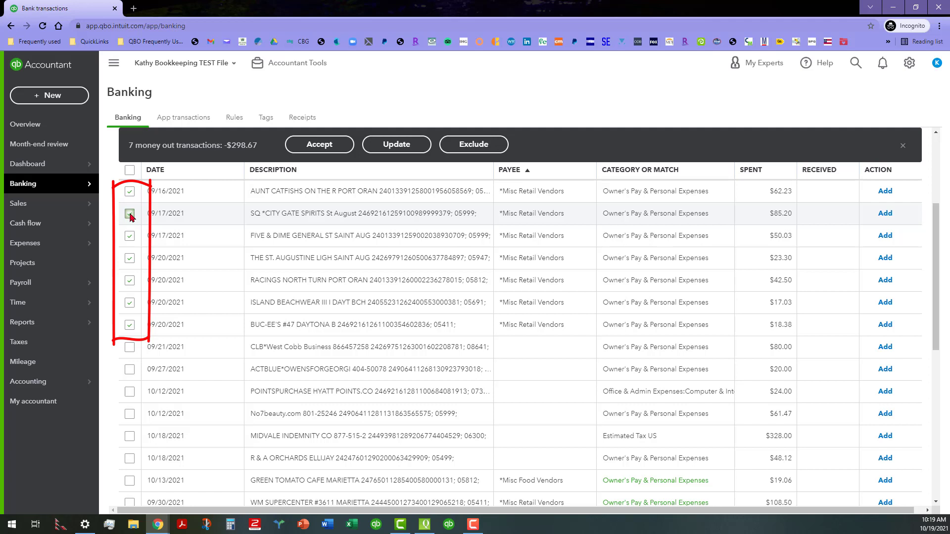
# Step: Deselect the City Gate Spirits, Five & Dime General Store, St. Augustine Ligh and Island Beachwear transactions
pyautogui.click(130, 214)
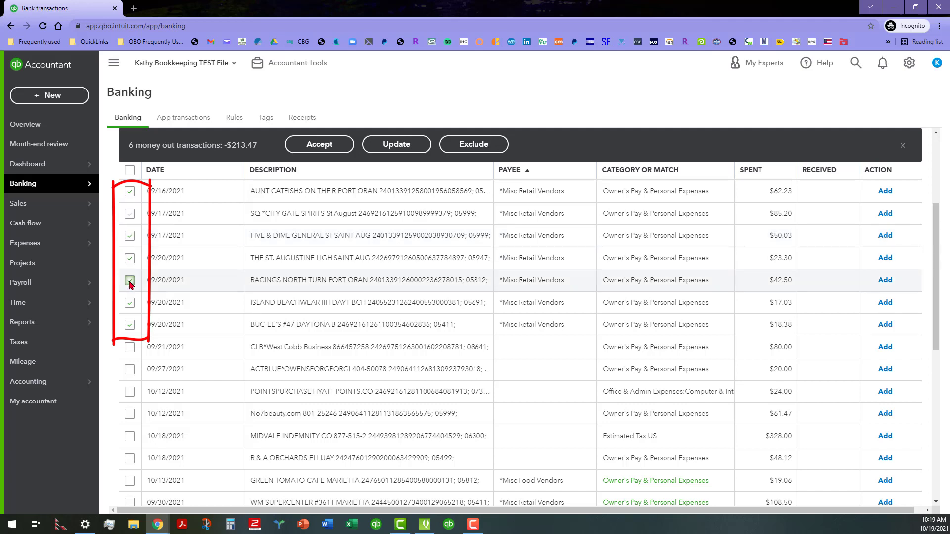
pyautogui.click(130, 237)
pyautogui.click(130, 259)
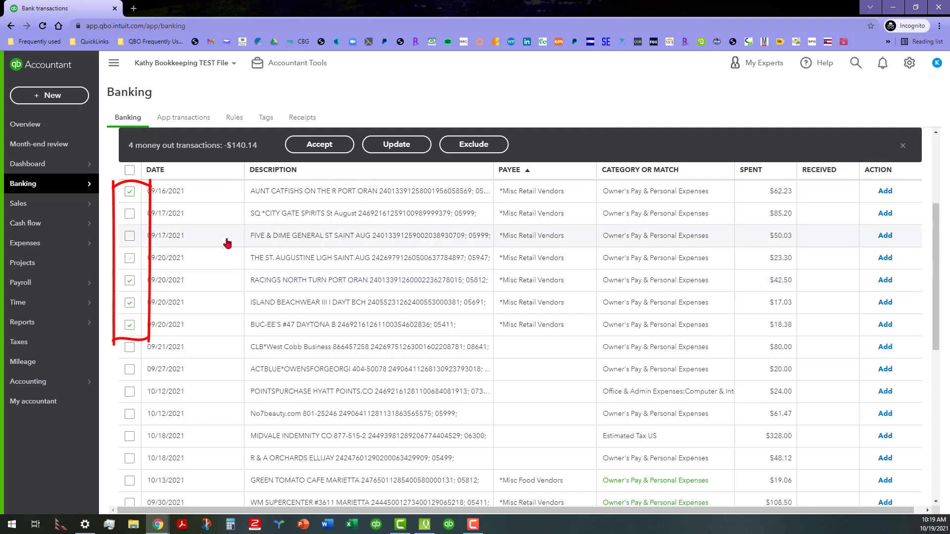
pyautogui.click(129, 302)
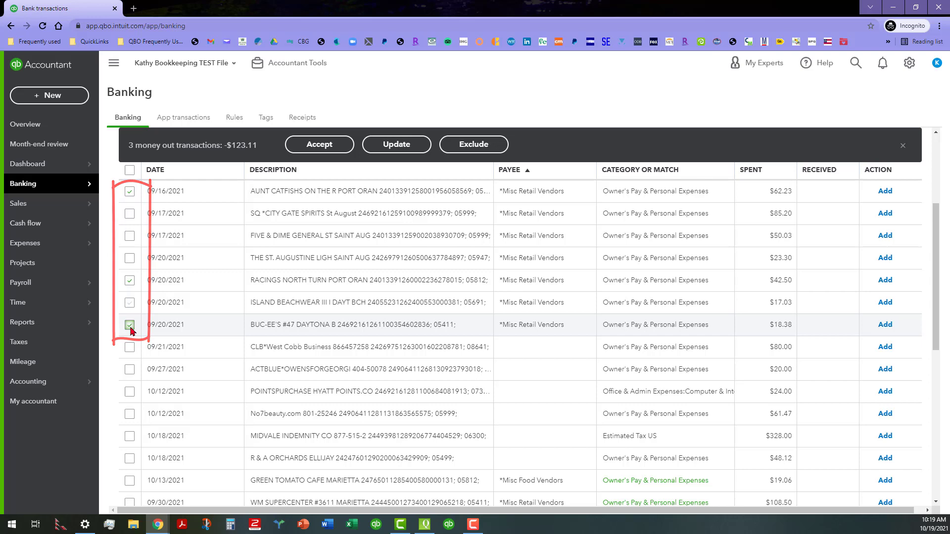
# Step: Batch-update the payee of the three selected transactions to *Misc Food Vendors and apply it without accepting them
pyautogui.click(396, 144)
pyautogui.click(409, 292)
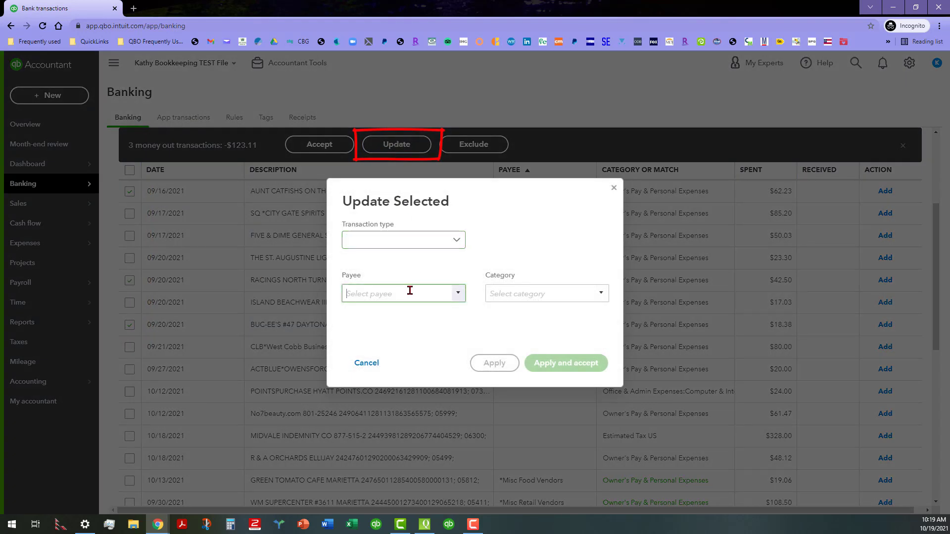
pyautogui.write('*')
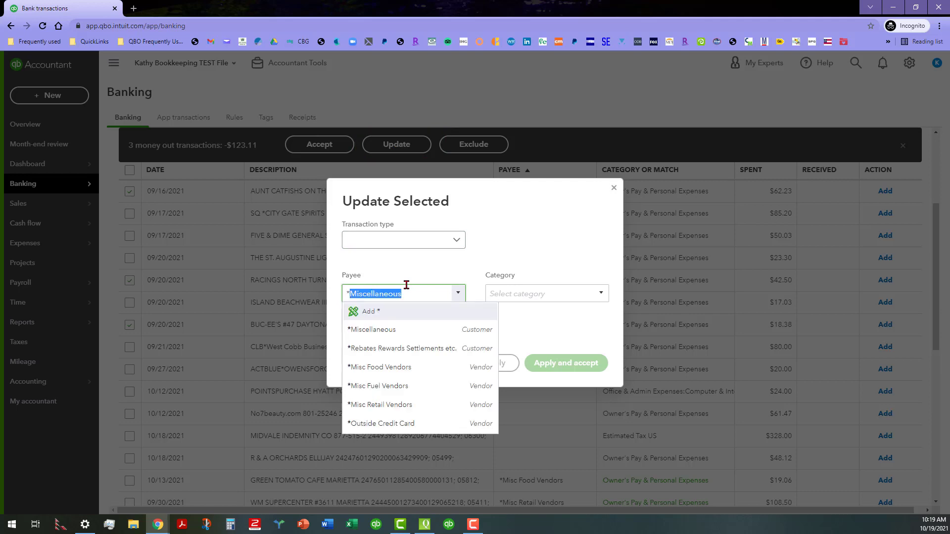
pyautogui.click(412, 369)
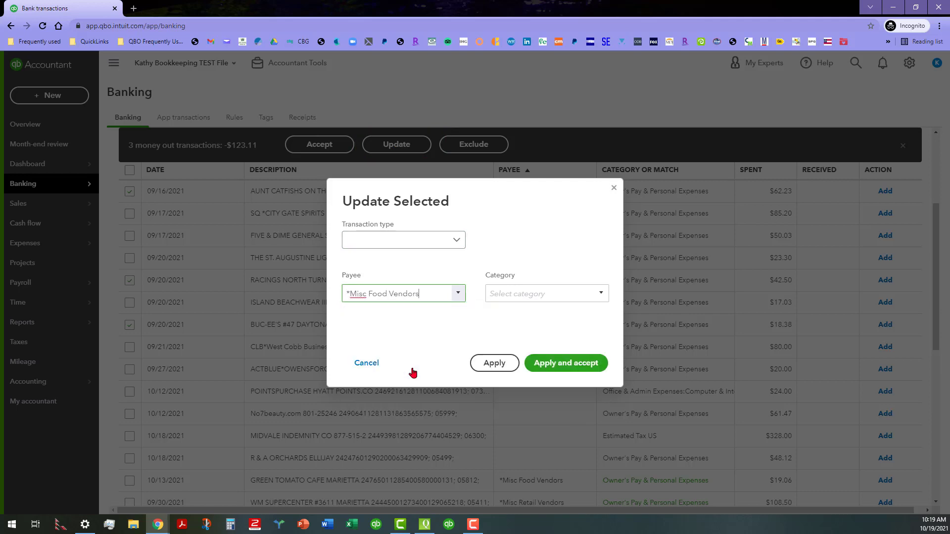
pyautogui.click(495, 364)
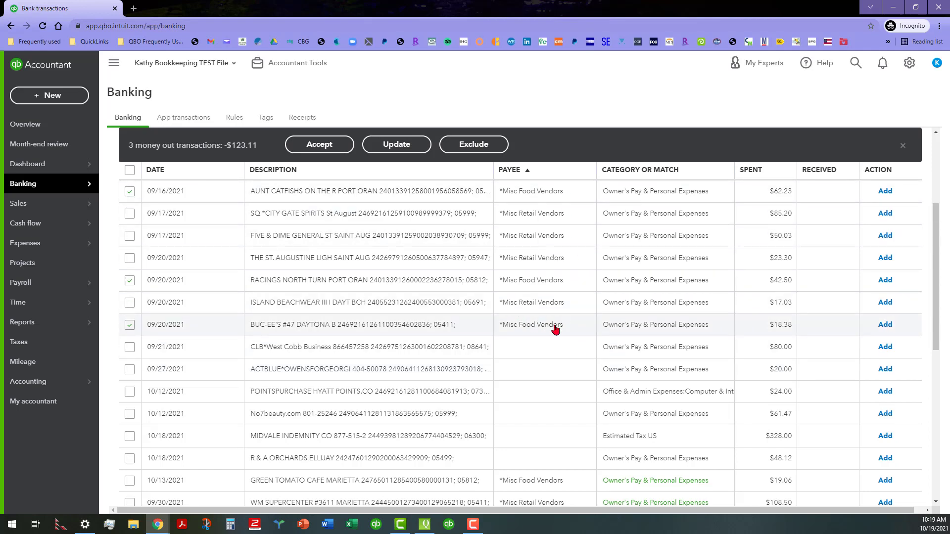
# Step: Change the vendor of the 09/20/2021 Buc-ee's transaction to *Misc Fuel Vendors and collapse its details
pyautogui.click(474, 331)
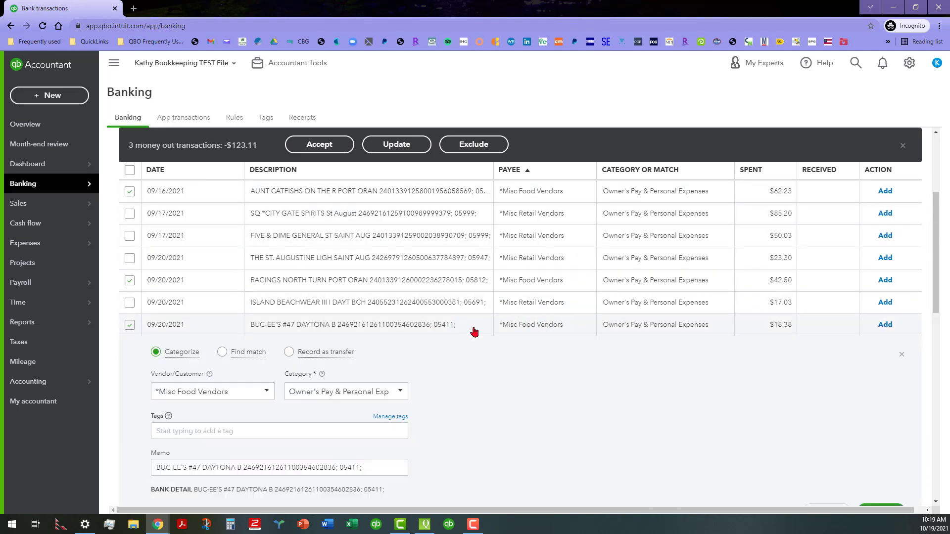
pyautogui.click(259, 388)
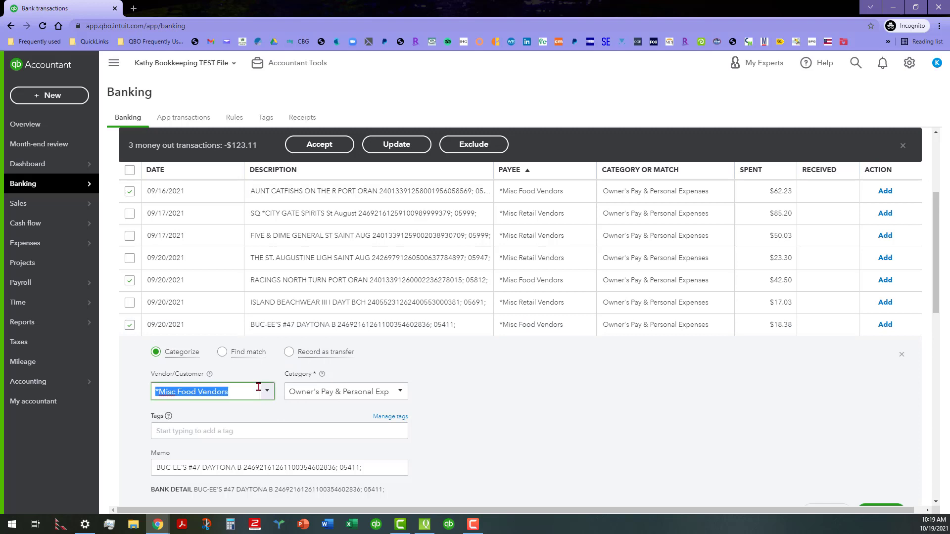
pyautogui.write('*')
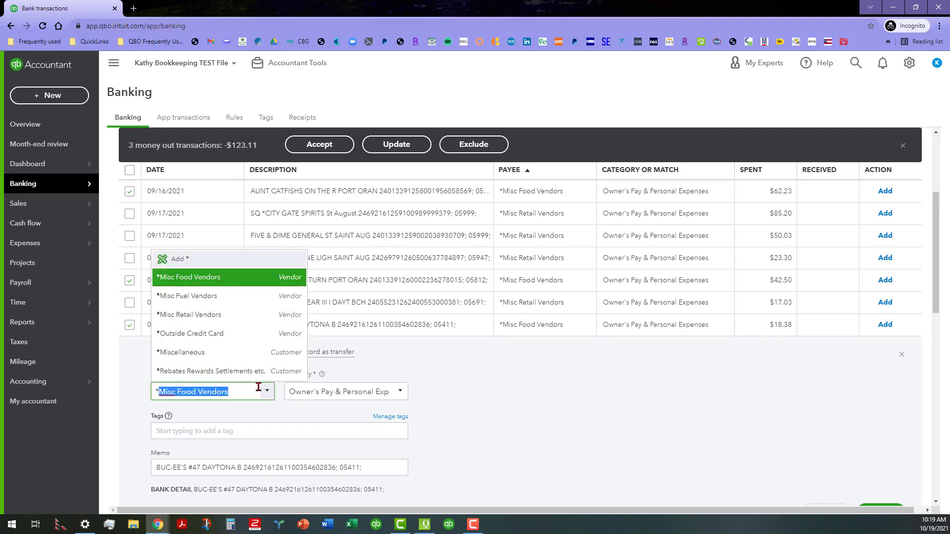
pyautogui.click(247, 297)
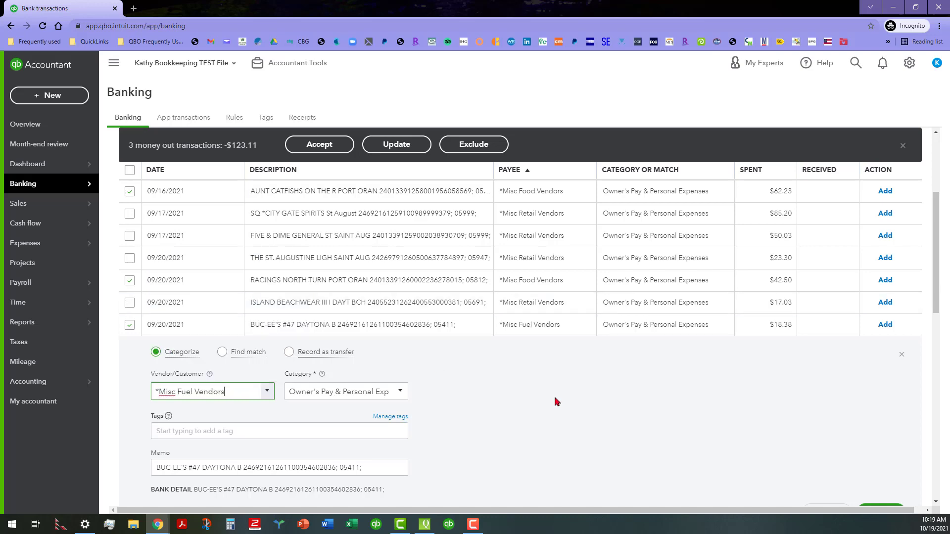
pyautogui.click(901, 354)
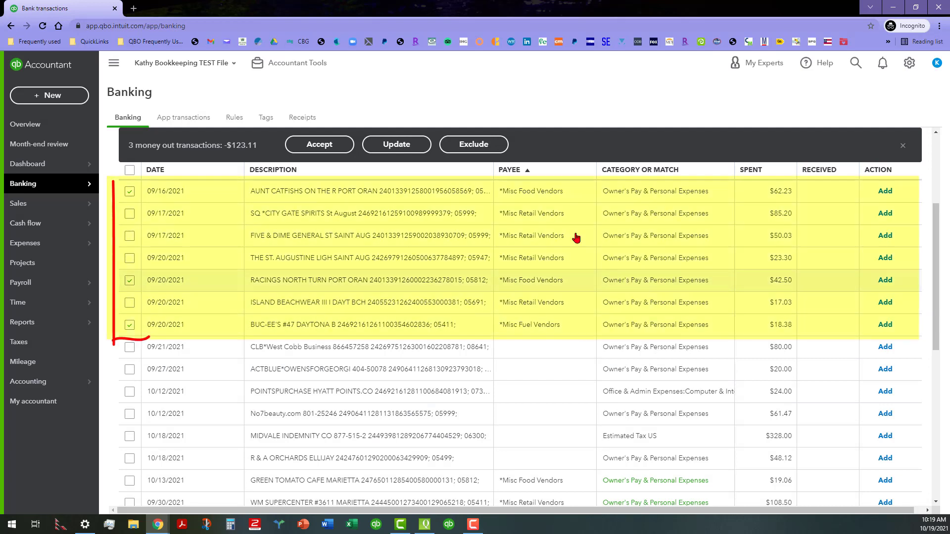
# Step: Reselect the range of seven updated transactions from Aunt Catfishs through Buc-ee's and accept them as a batch
pyautogui.click(130, 325)
pyautogui.click(130, 326)
pyautogui.keyDown('shift'); pyautogui.click(129, 192); pyautogui.keyUp('shift')
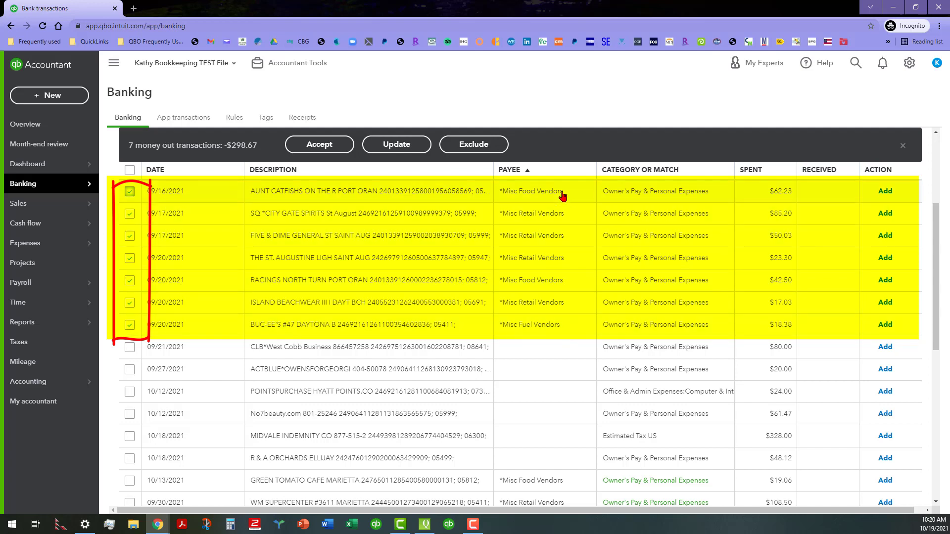
pyautogui.click(324, 145)
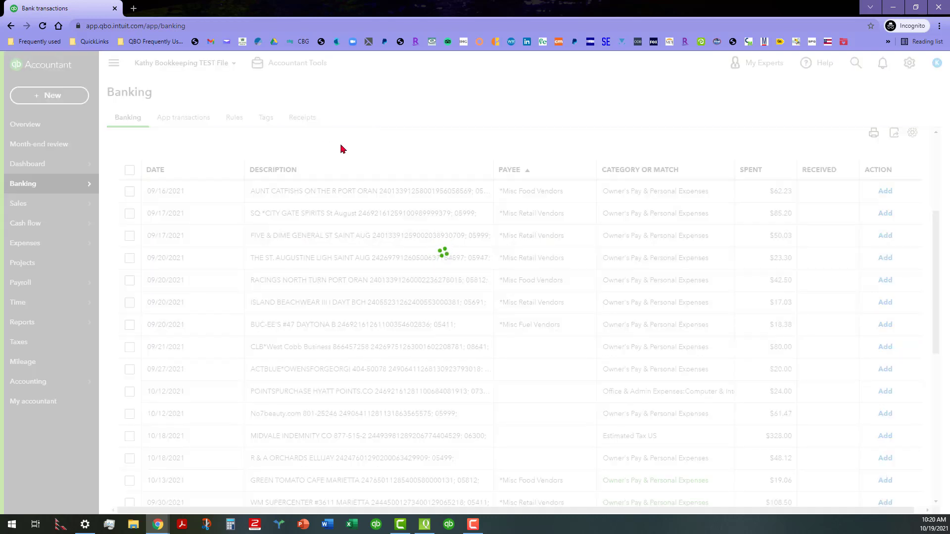
# Step: Look through the categorized transactions for the accepted batch, sorting by date oldest first and back to newest first
pyautogui.scroll(2, 353, 171)
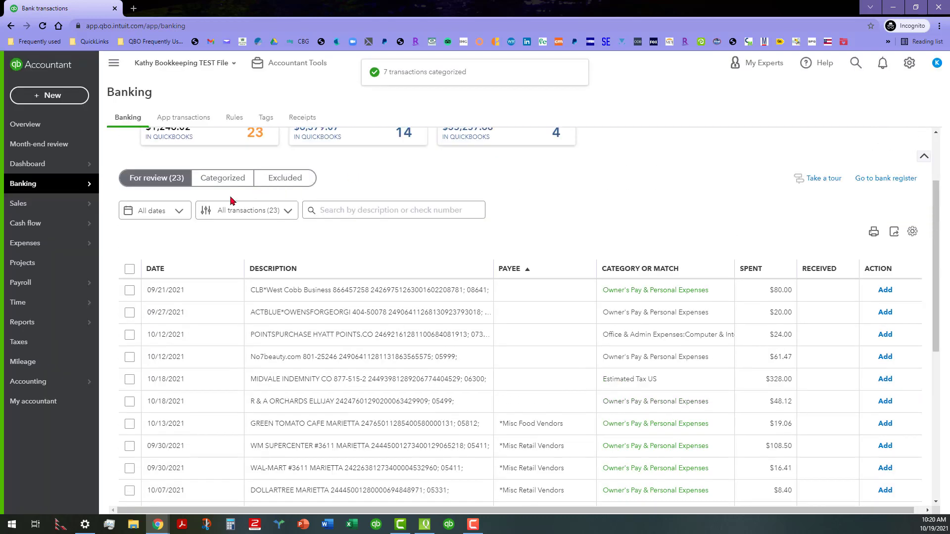
pyautogui.click(225, 179)
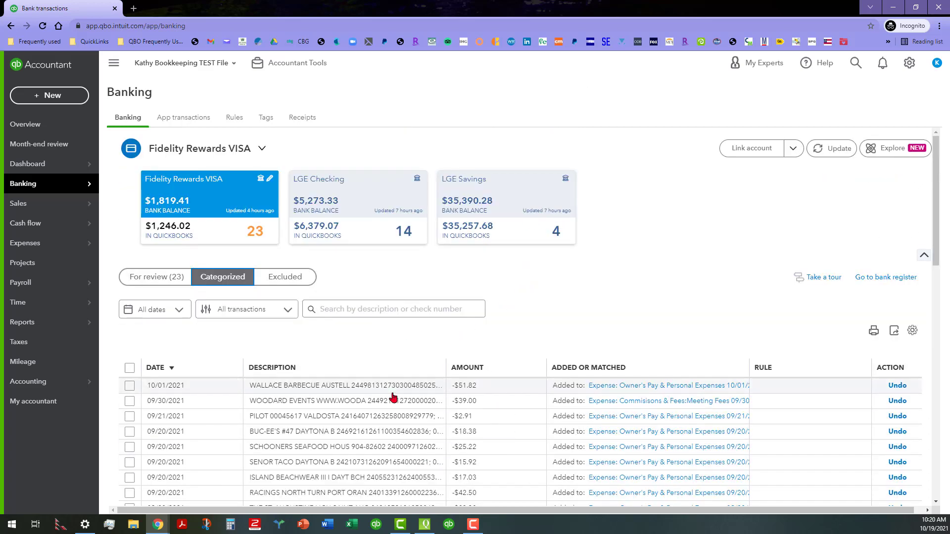
pyautogui.scroll(-3, 369, 378)
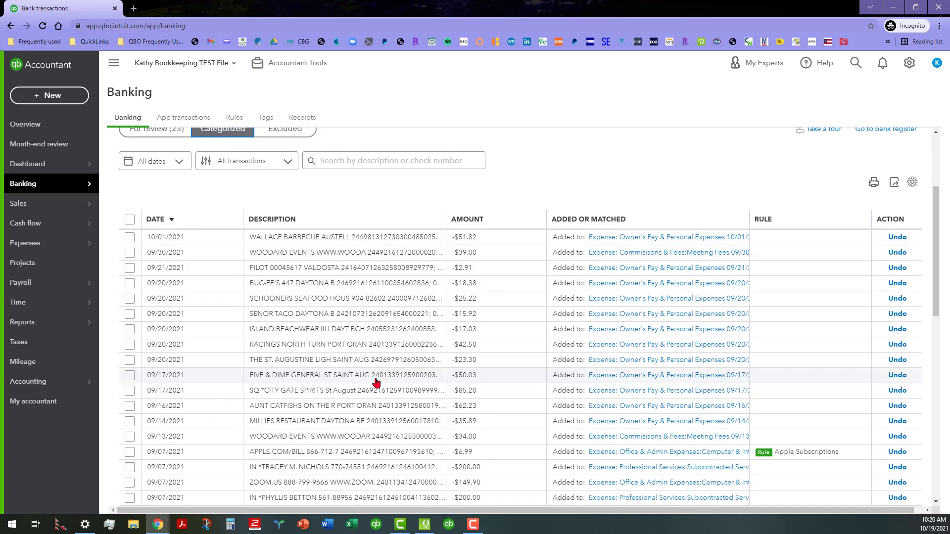
pyautogui.scroll(-2, 376, 382)
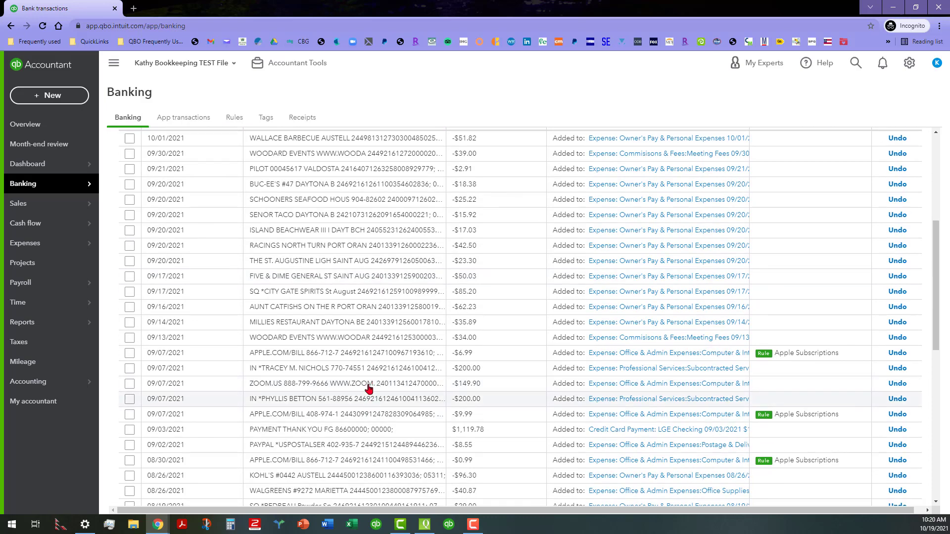
pyautogui.scroll(-3, 364, 362)
pyautogui.scroll(7, 369, 367)
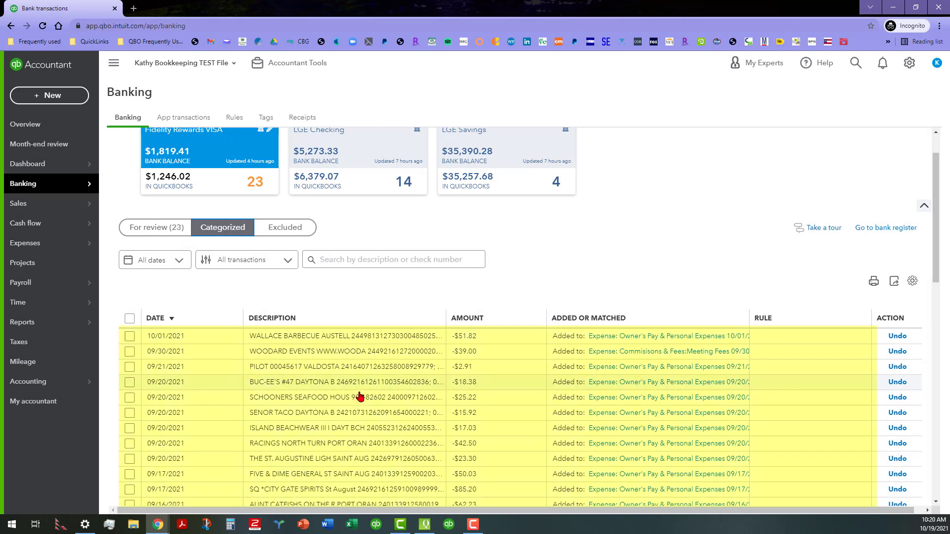
pyautogui.scroll(-1, 373, 424)
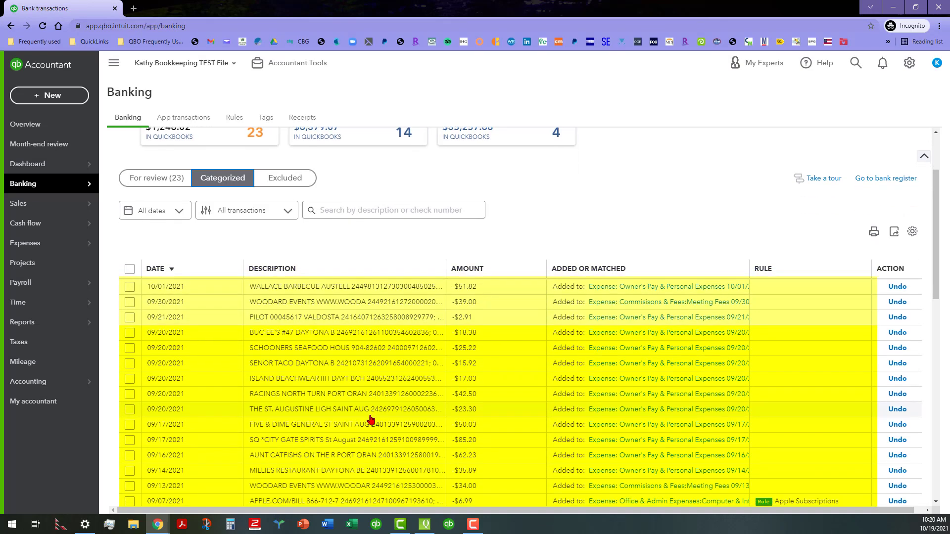
pyautogui.click(216, 272)
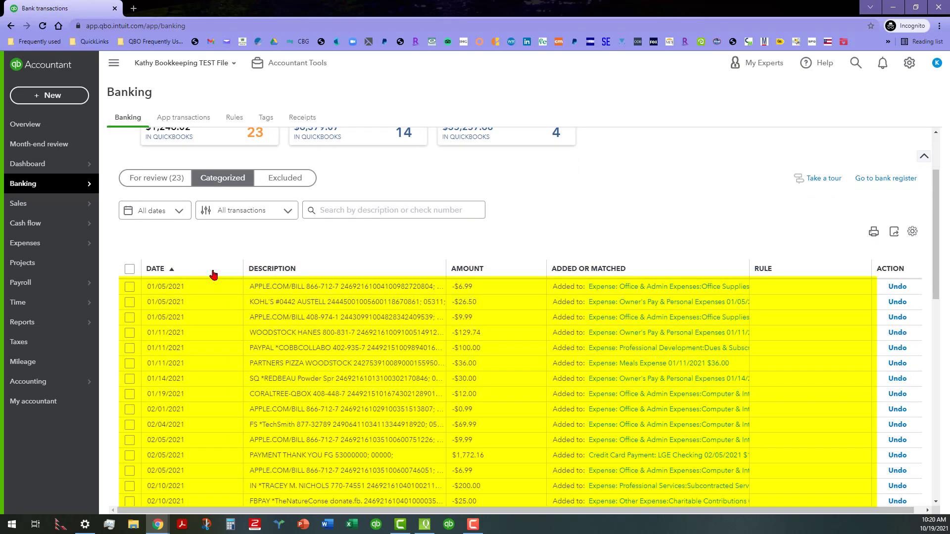
pyautogui.click(213, 271)
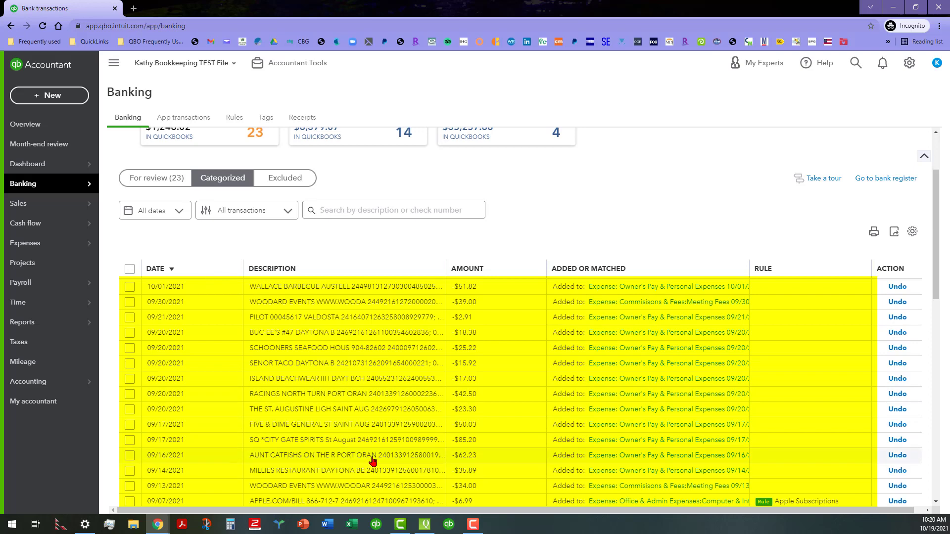
# Step: Return to the transactions still awaiting review and look at the ones without a payee
pyautogui.click(151, 180)
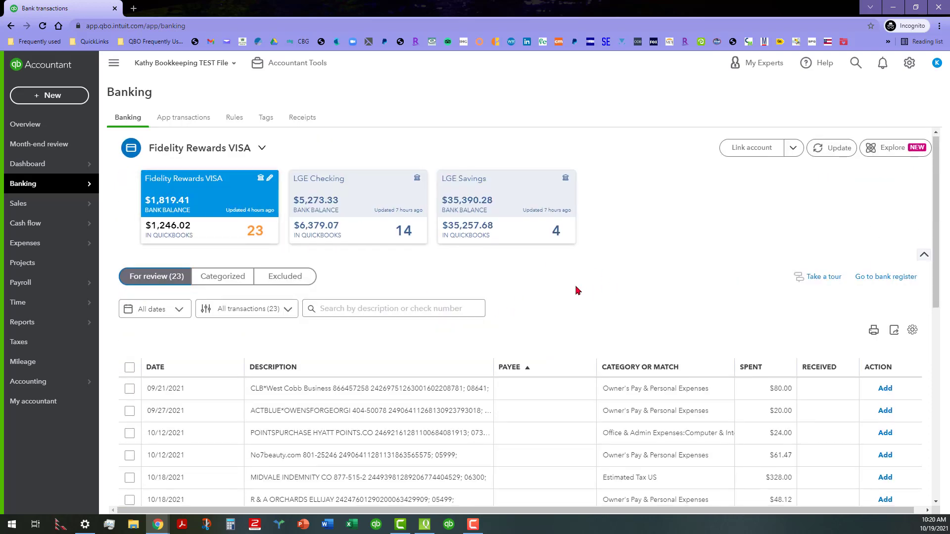
pyautogui.scroll(-2, 576, 291)
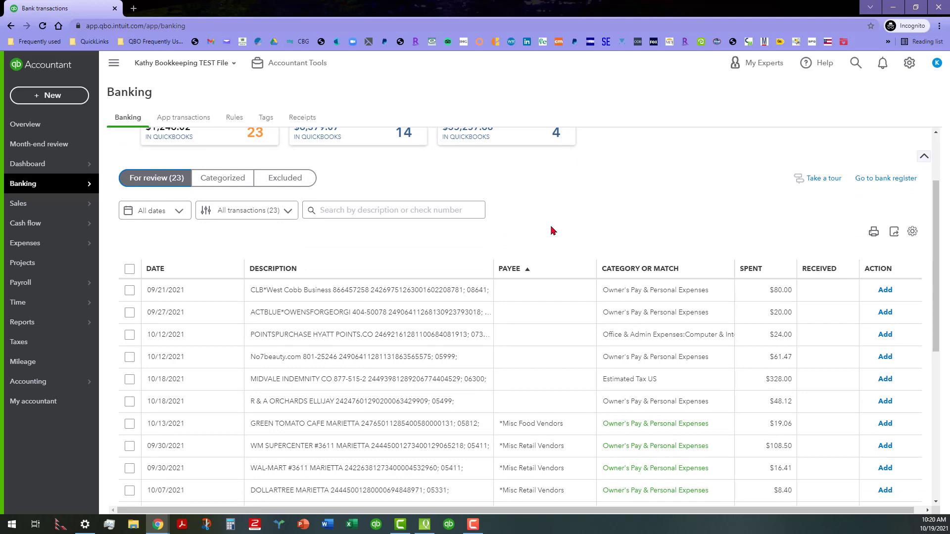